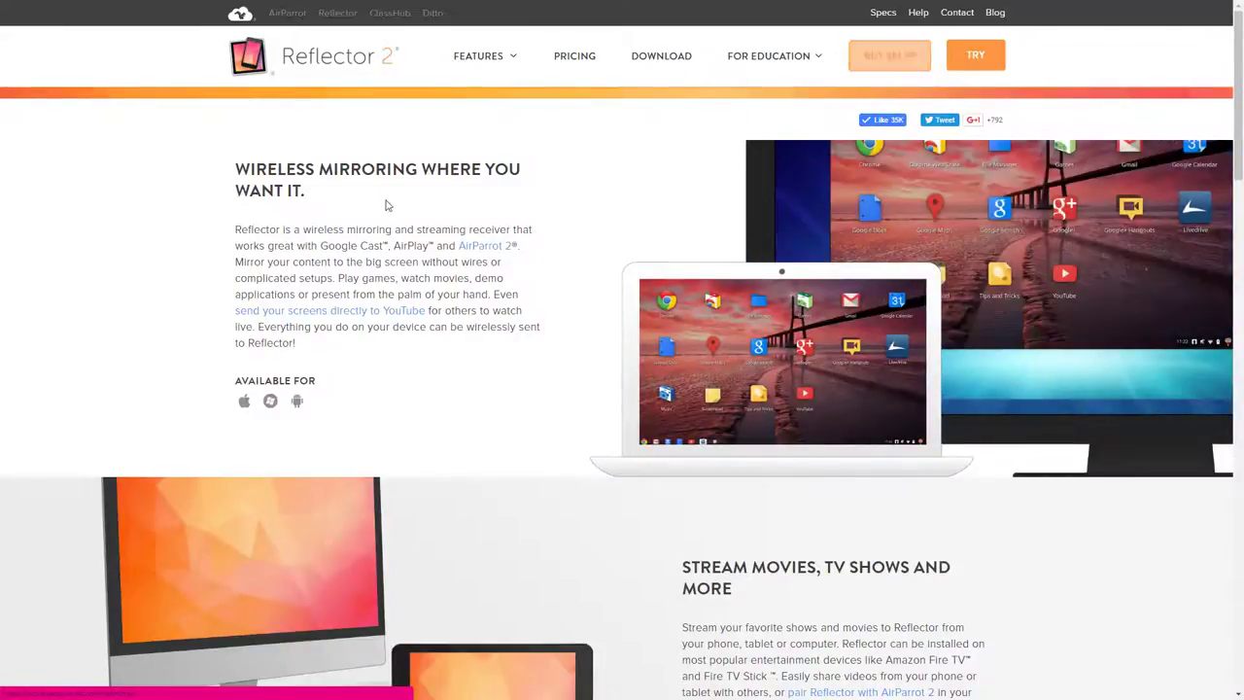
Look through the Reflector 2 product page, covering wireless mirroring, streaming and the built-in AirPlay and Google Cast receiver.
scroll(369, 195, down, 3)
scroll(368, 192, down, 5)
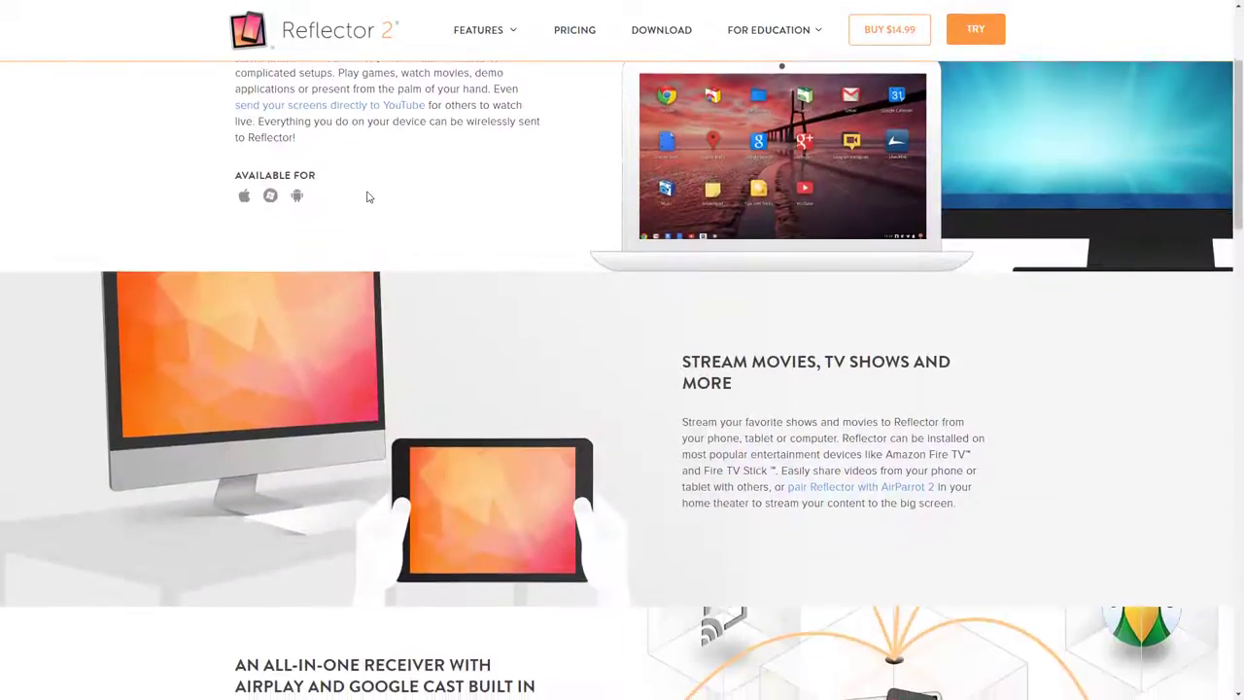
scroll(367, 194, down, 5)
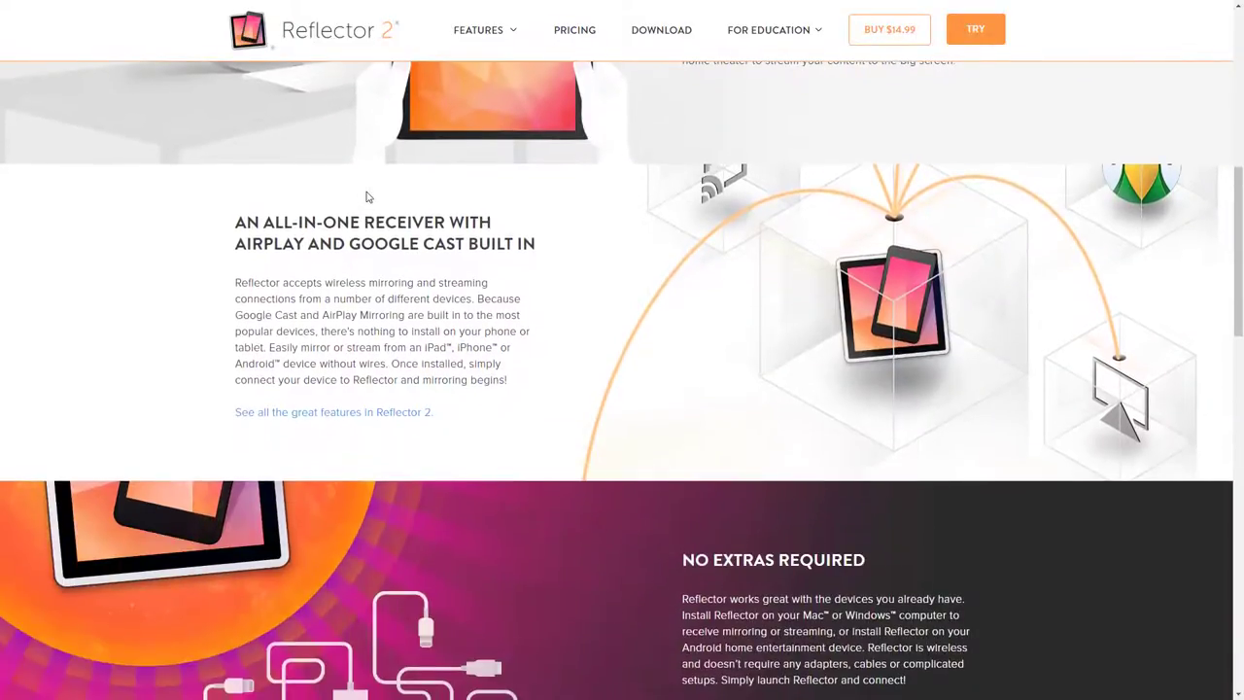
scroll(368, 194, down, 6)
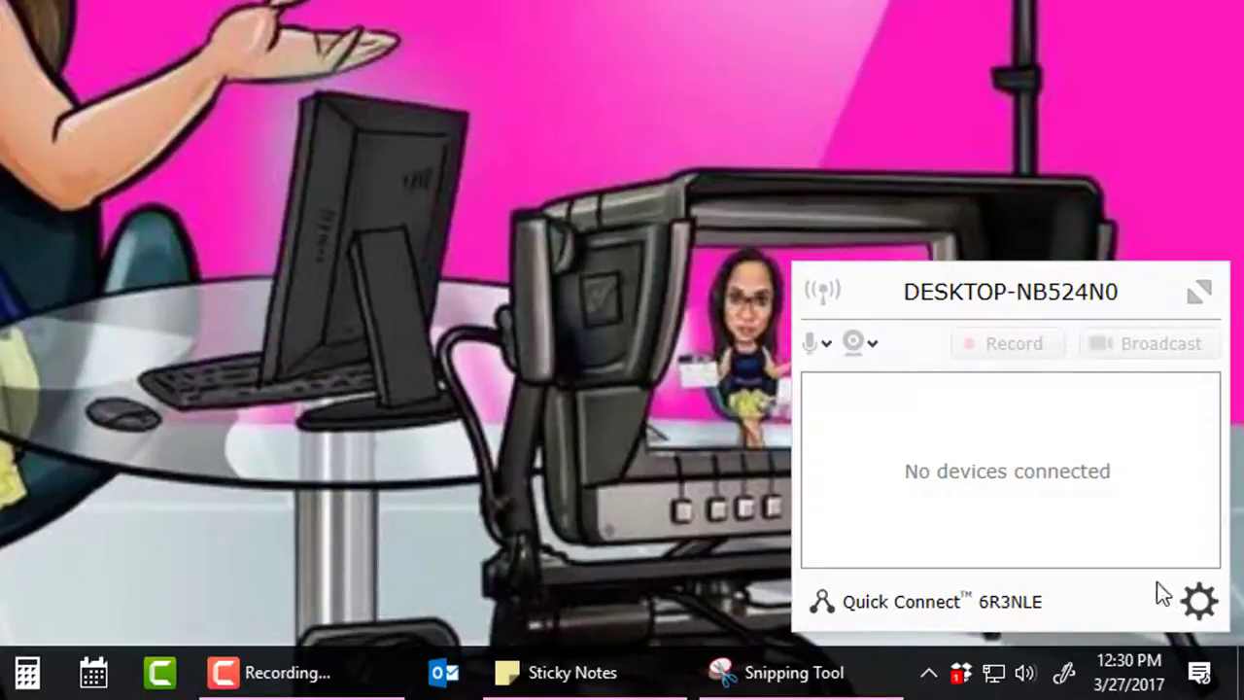
Switch to the Reflector 2 desktop app and open its preferences.
click(1198, 602)
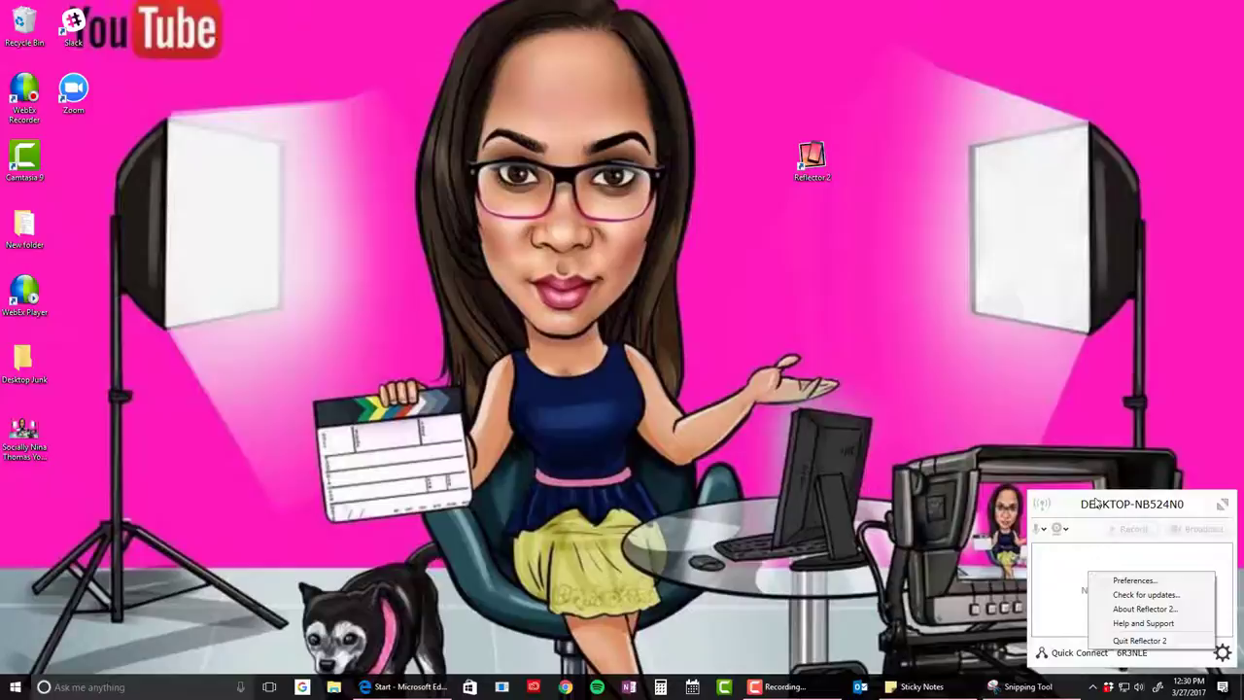
click(1134, 579)
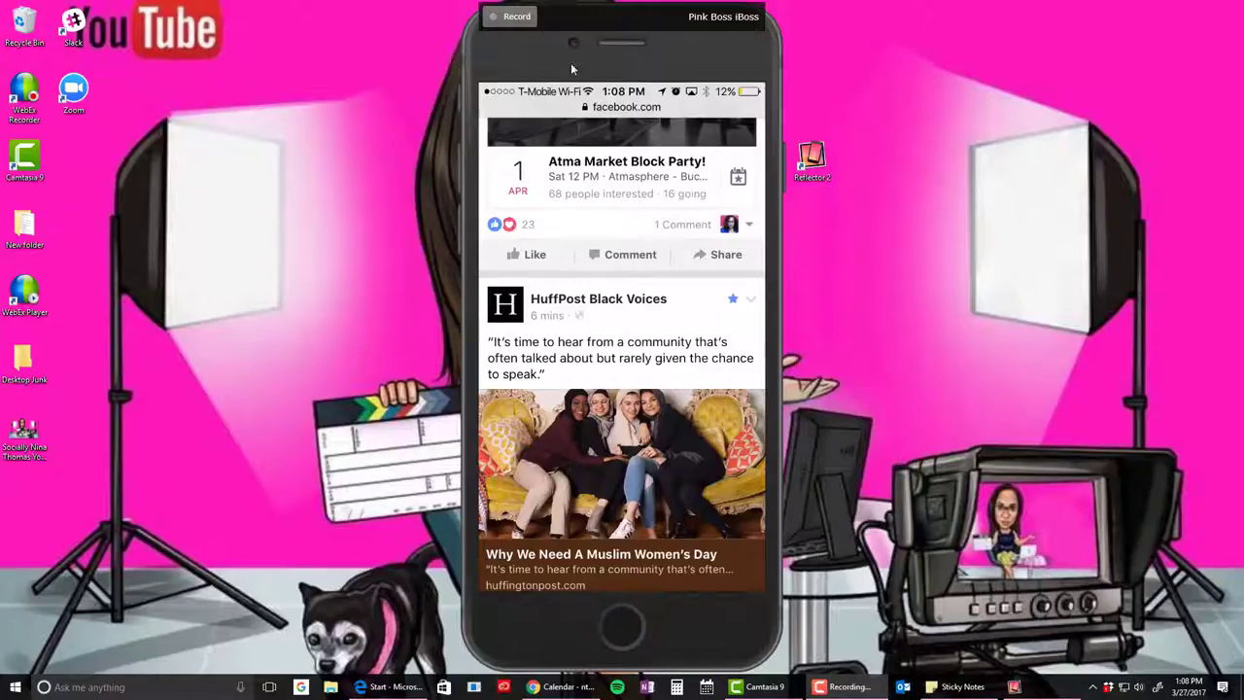
Hide the device frame around the mirrored phone and turn it back on.
click(513, 28)
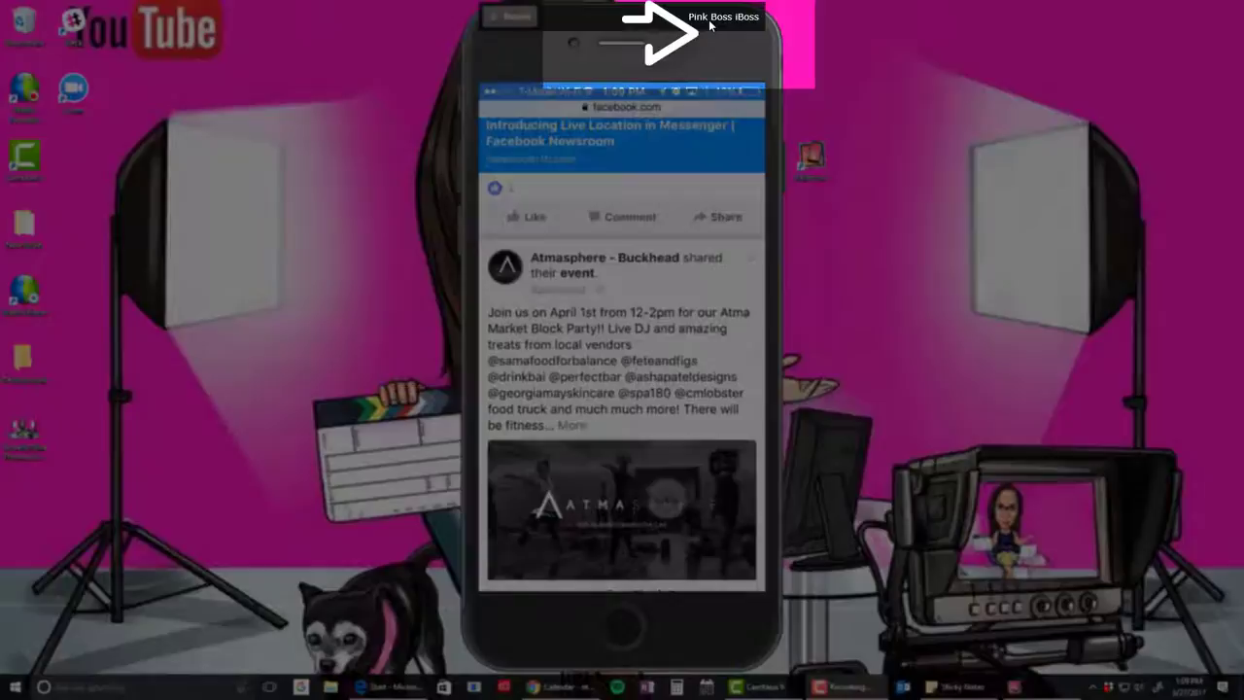
right_click(711, 19)
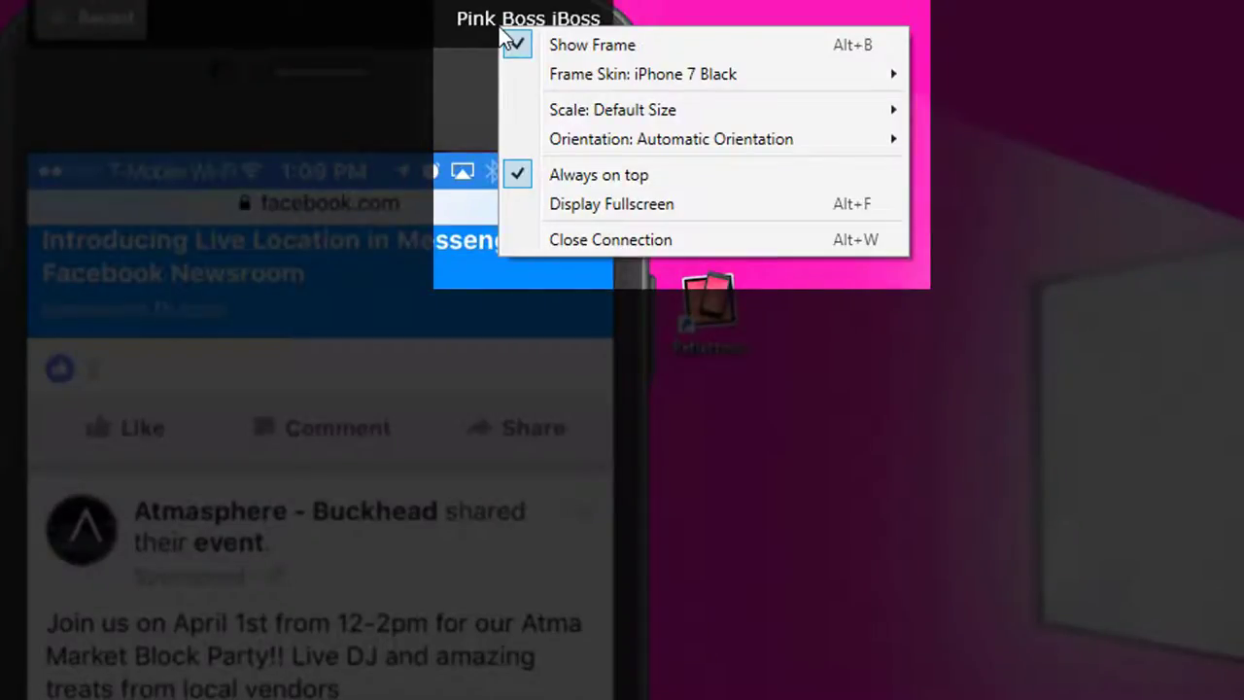
click(515, 43)
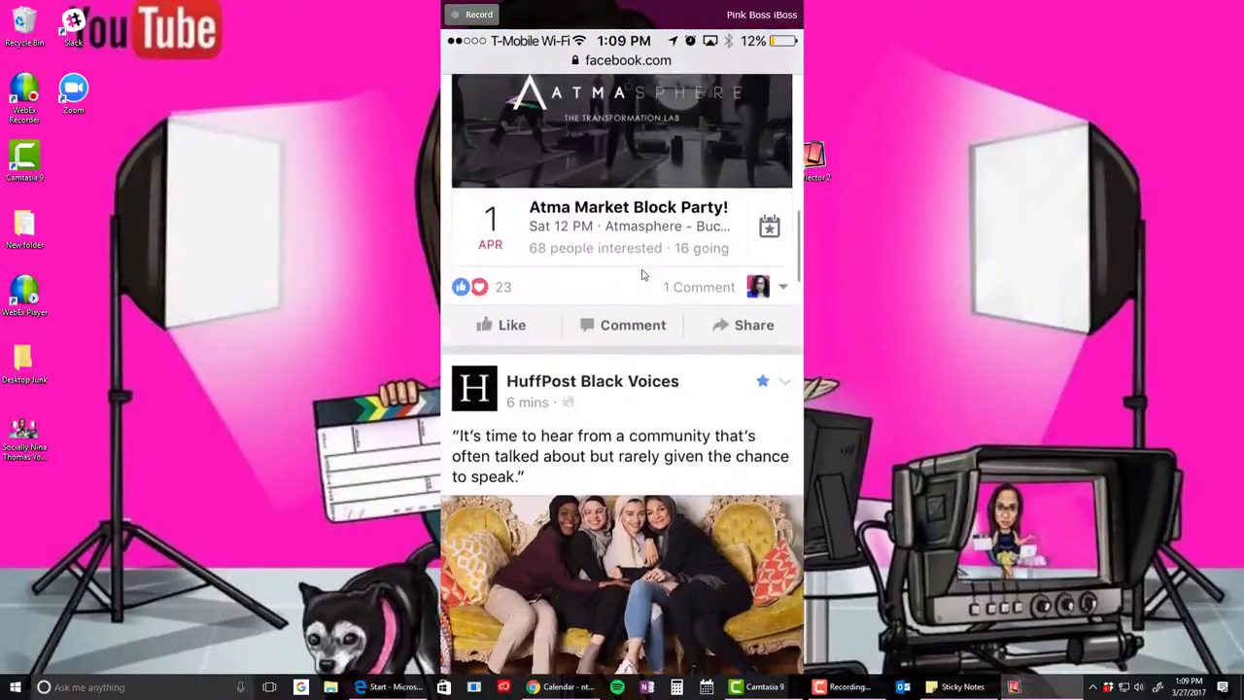
right_click(633, 14)
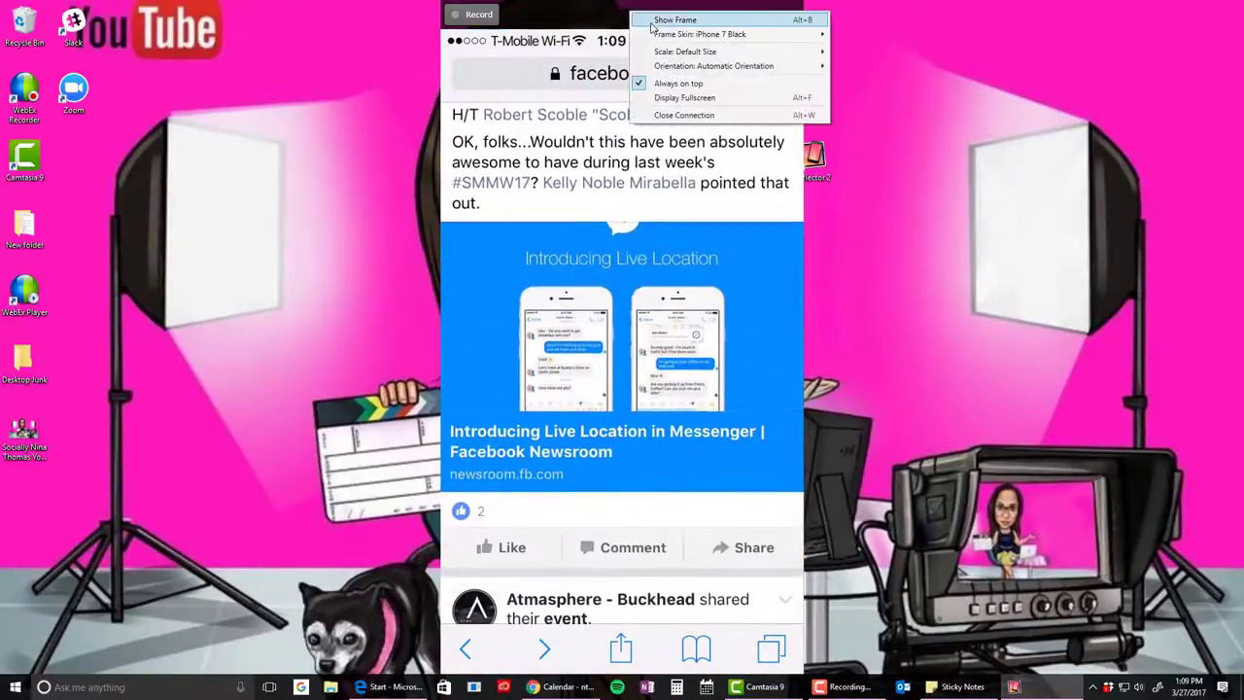
click(653, 21)
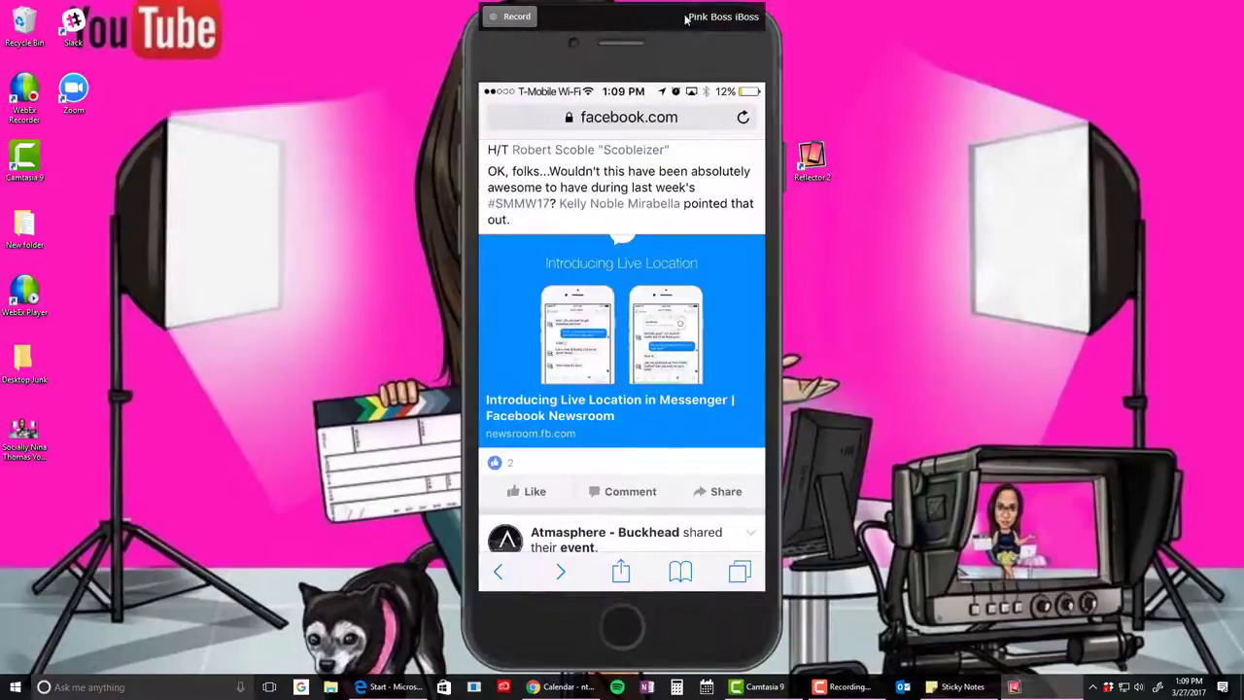
Set the mirrored phone's frame skin to iPhone 7: Rose Gold.
right_click(683, 19)
mouse_move(694, 42)
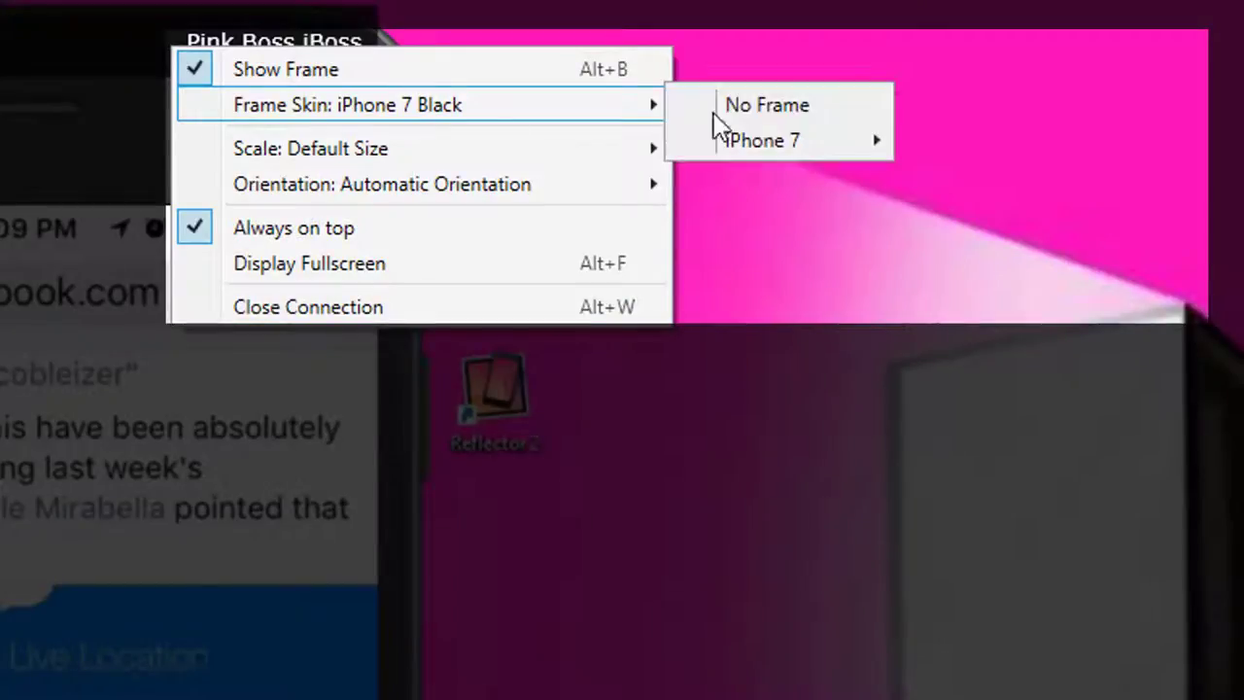
mouse_move(771, 144)
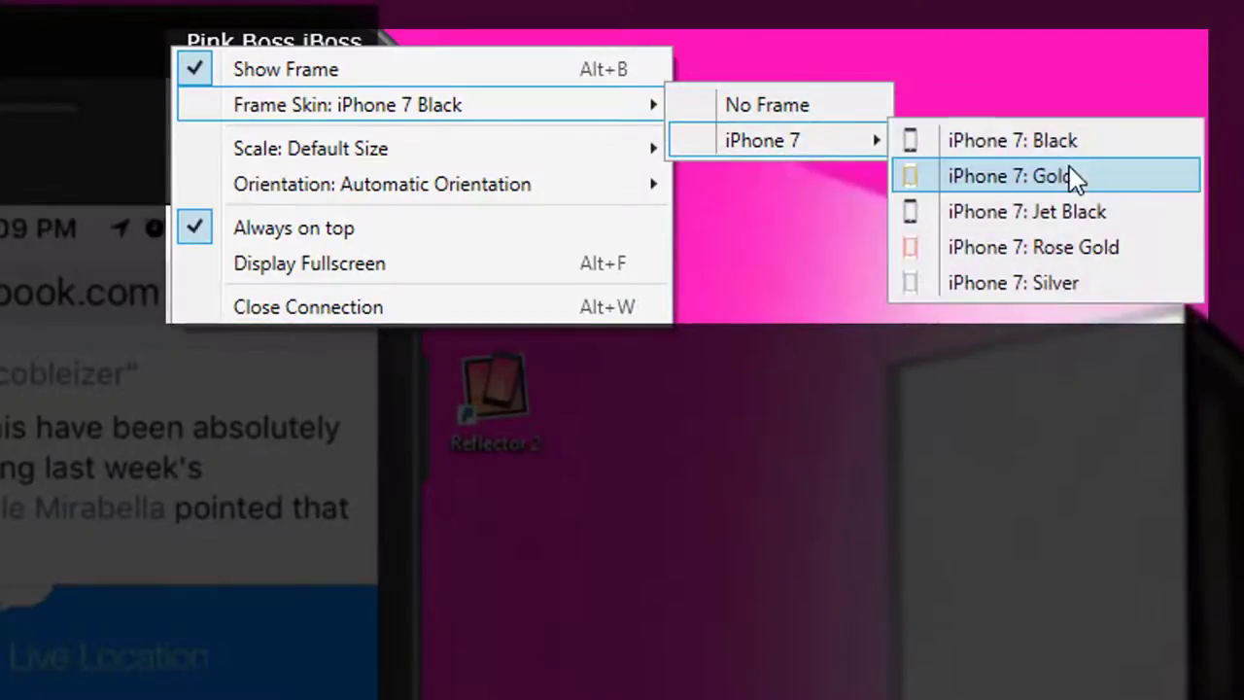
click(1045, 254)
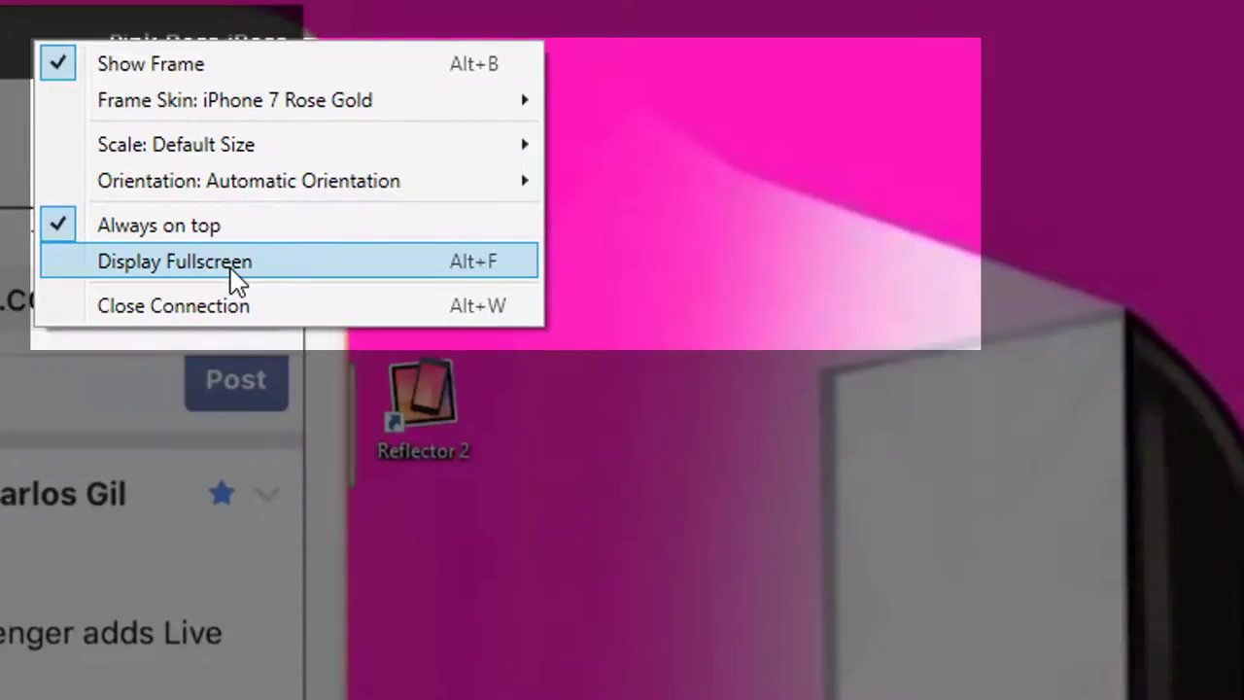
Display the mirrored phone in fullscreen and dismiss its options.
click(236, 277)
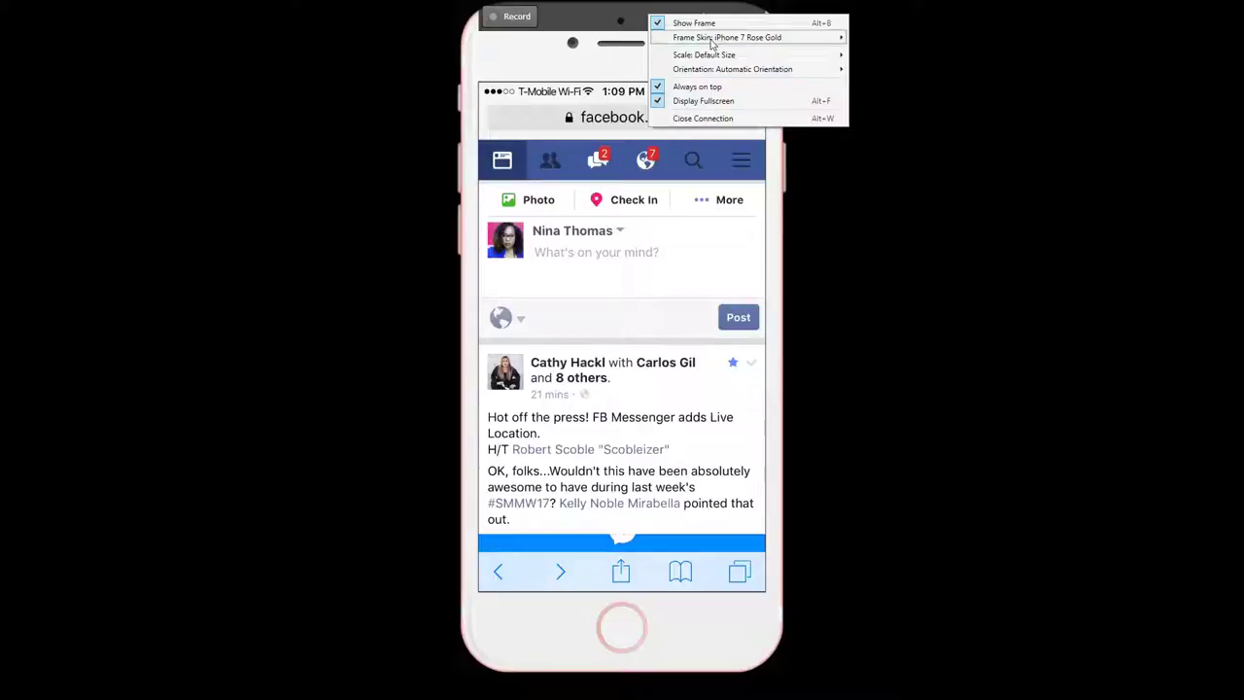
mouse_move(713, 41)
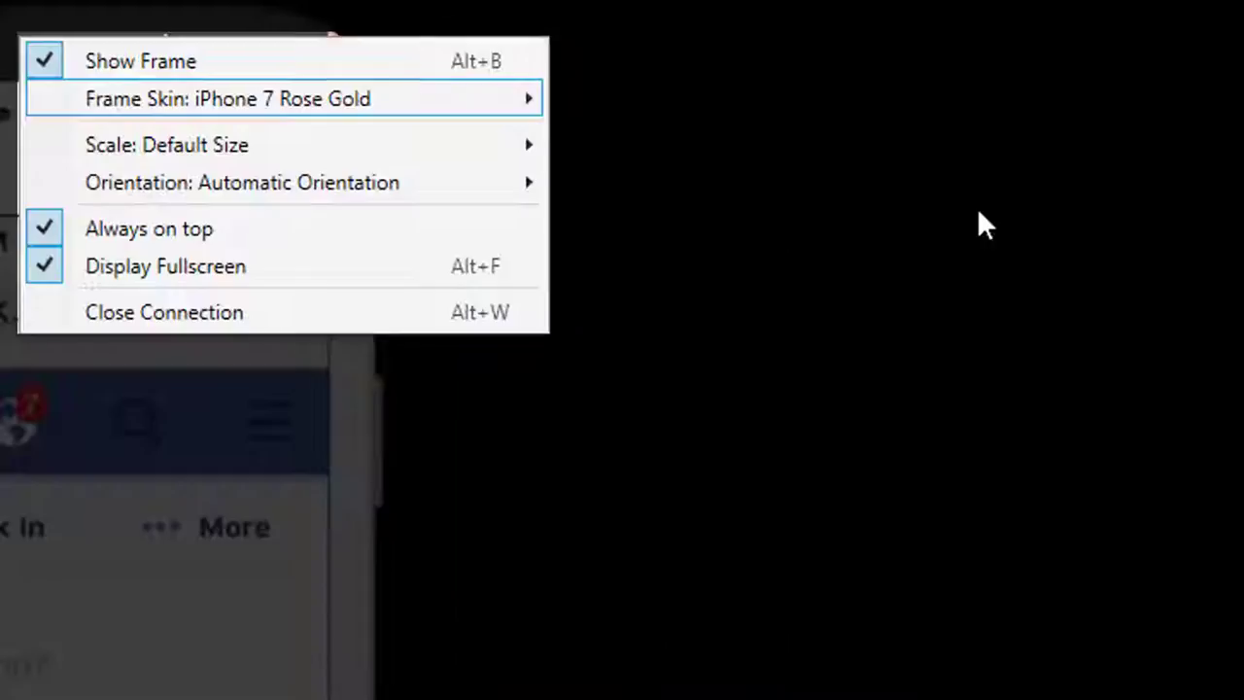
click(982, 223)
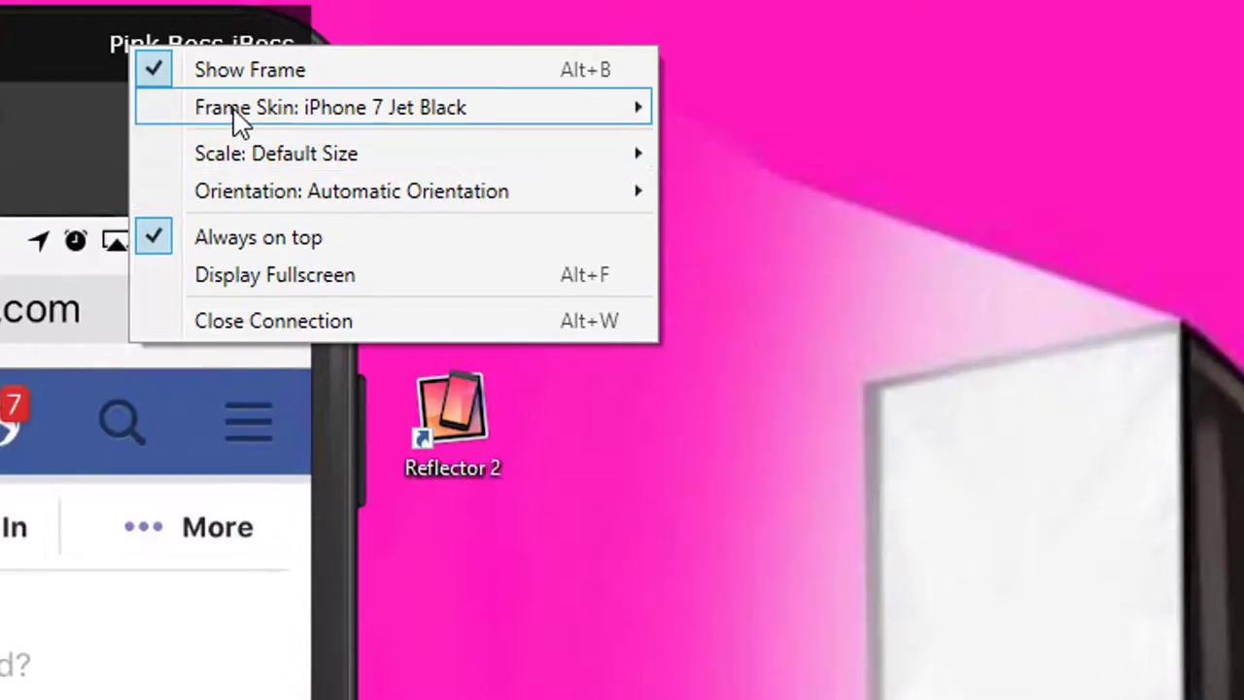
Set the mirrored phone's scale to Fill Screen and return it to Default Size.
mouse_move(238, 122)
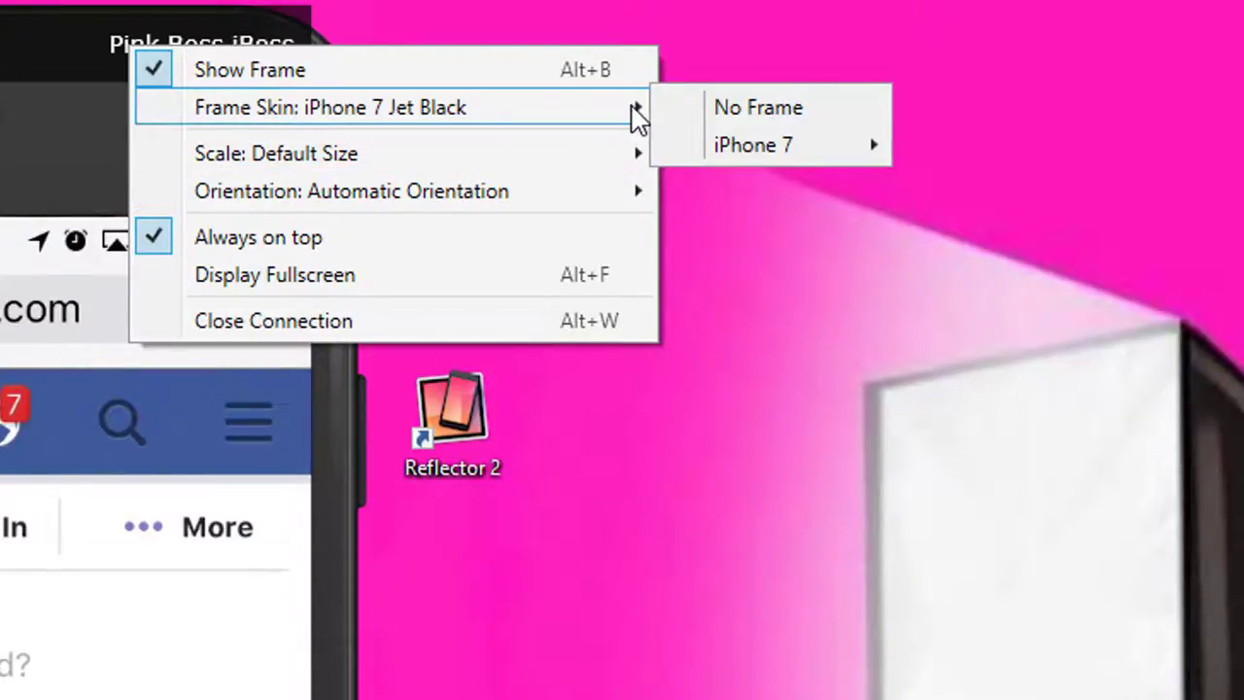
mouse_move(779, 142)
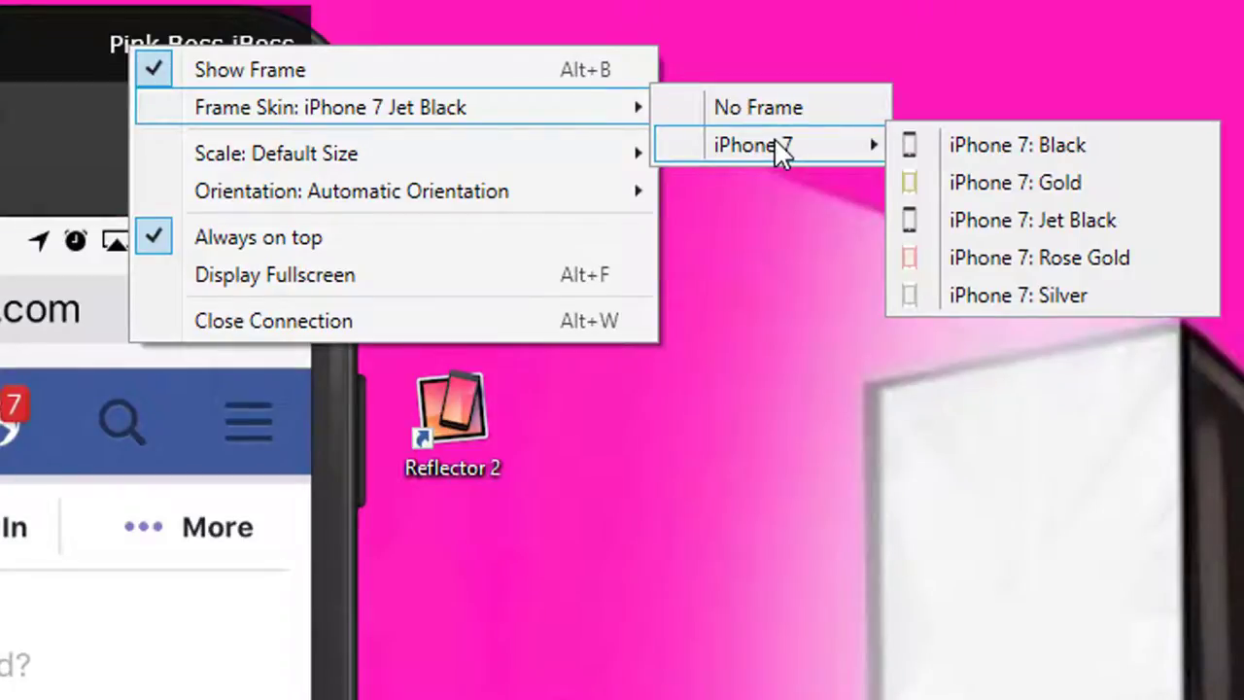
mouse_move(418, 158)
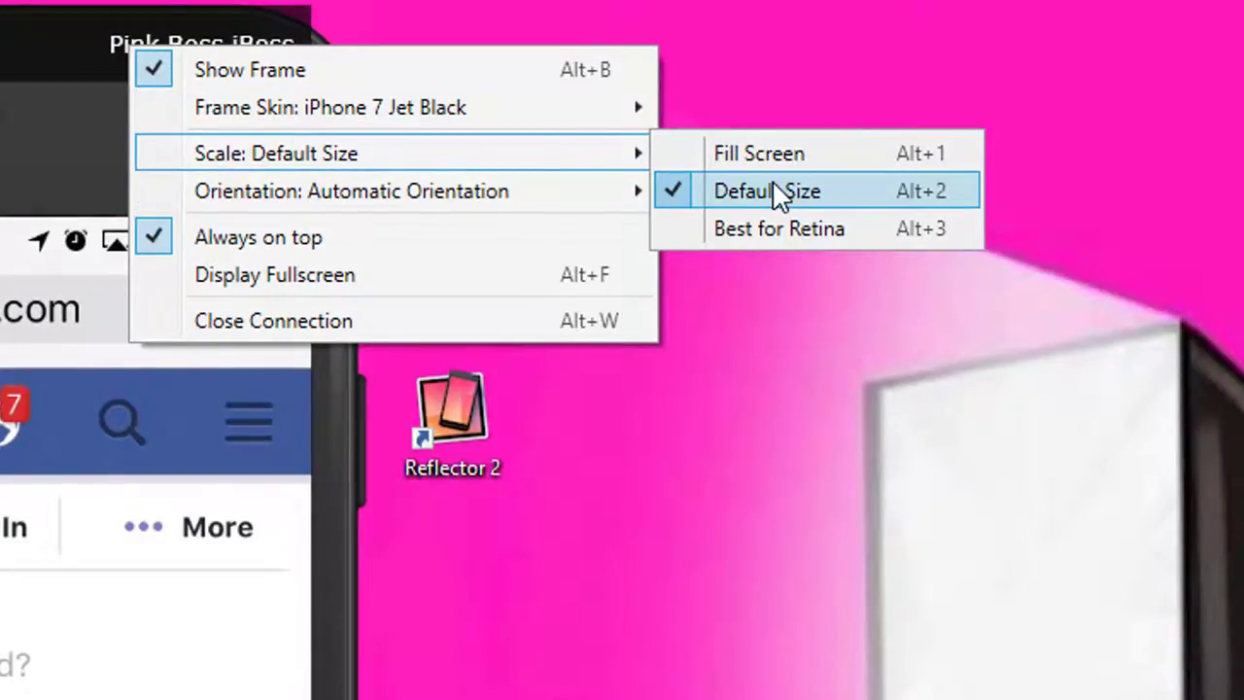
click(774, 156)
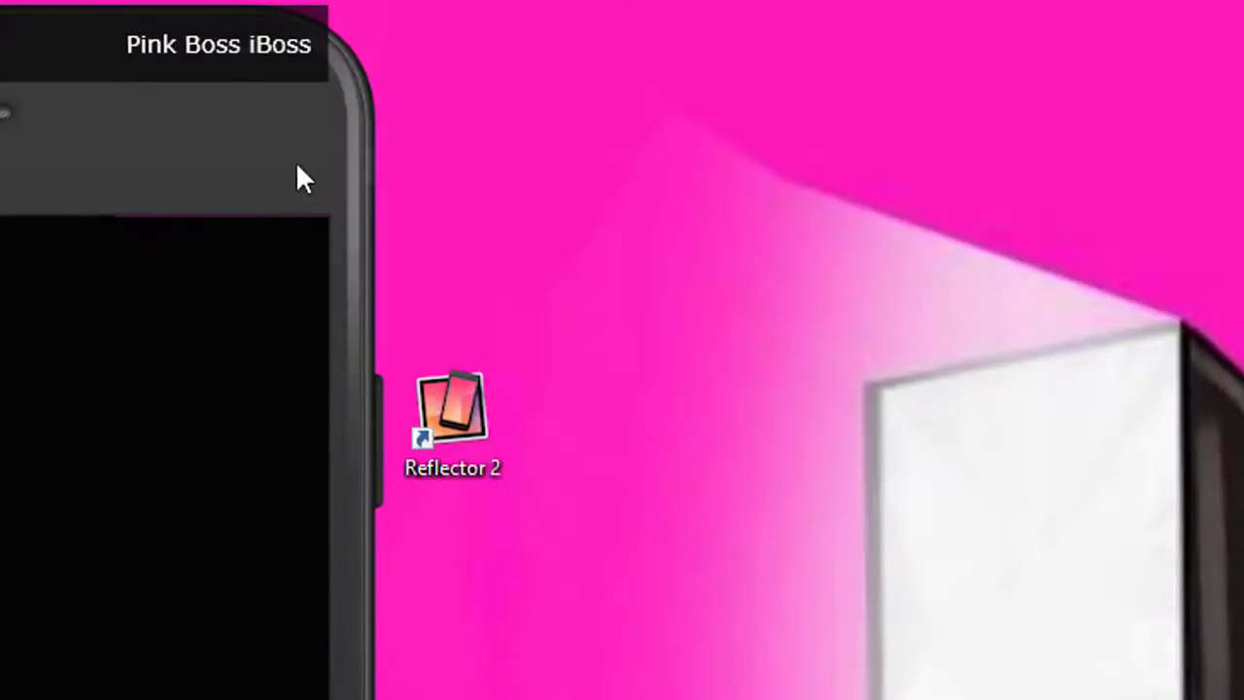
right_click(187, 41)
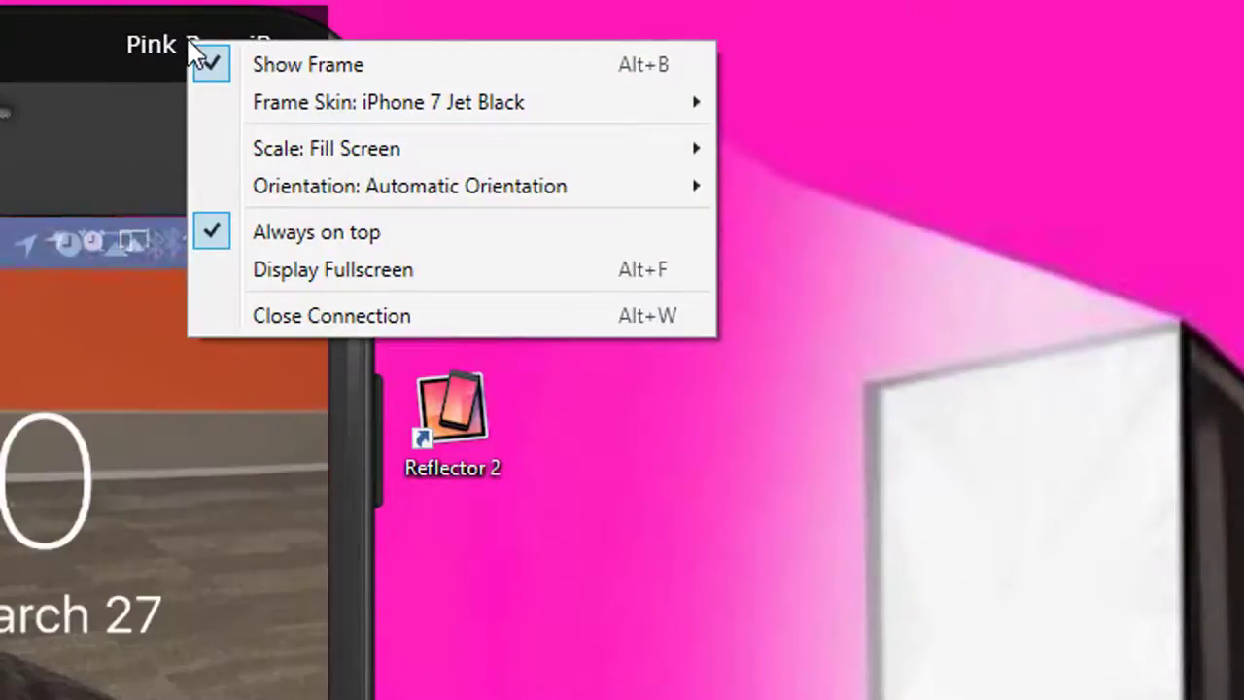
mouse_move(333, 161)
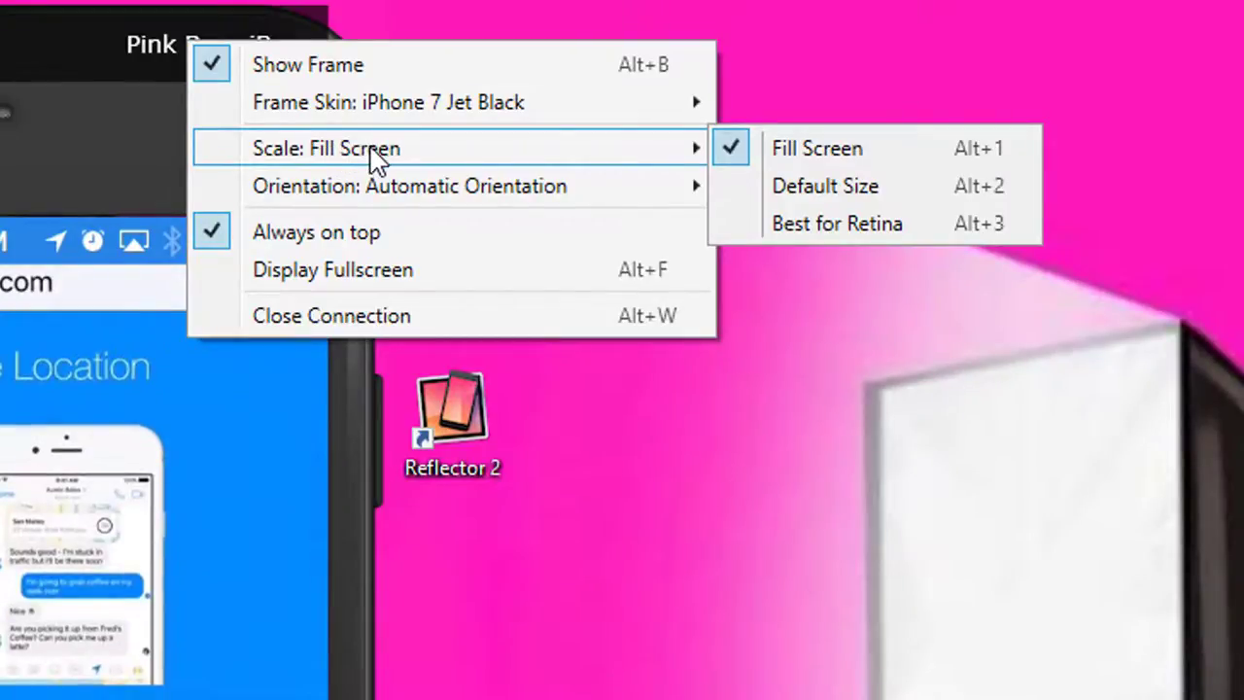
click(861, 194)
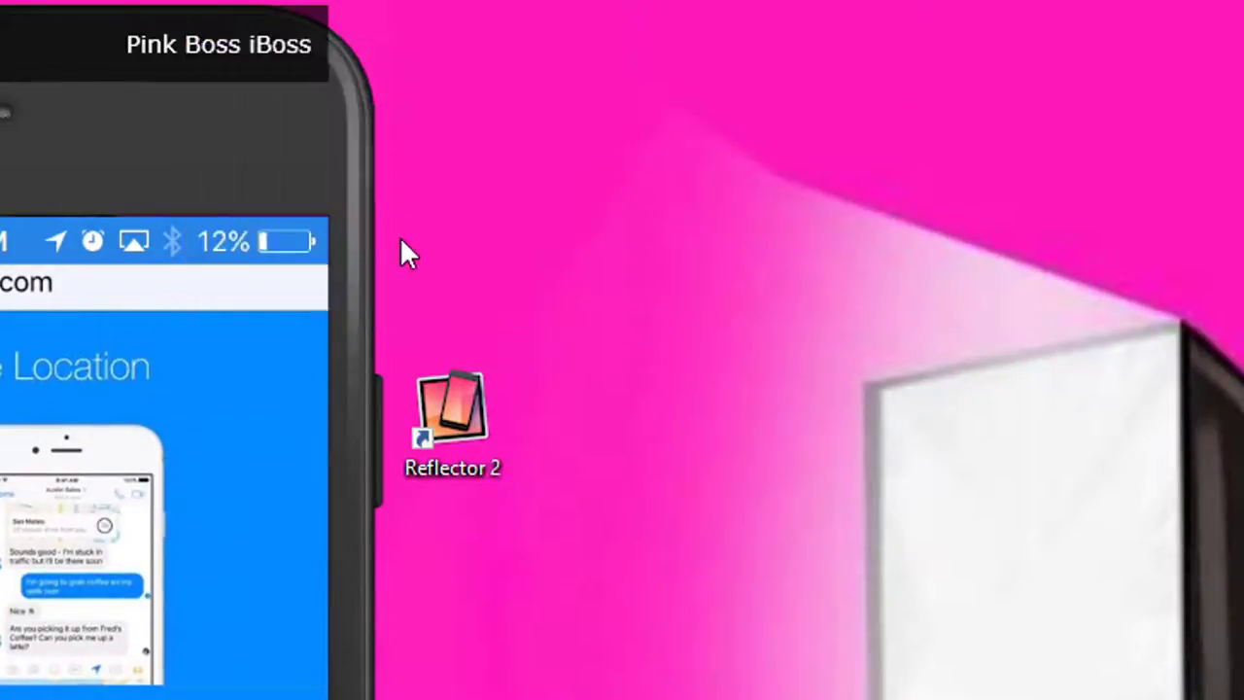
right_click(208, 47)
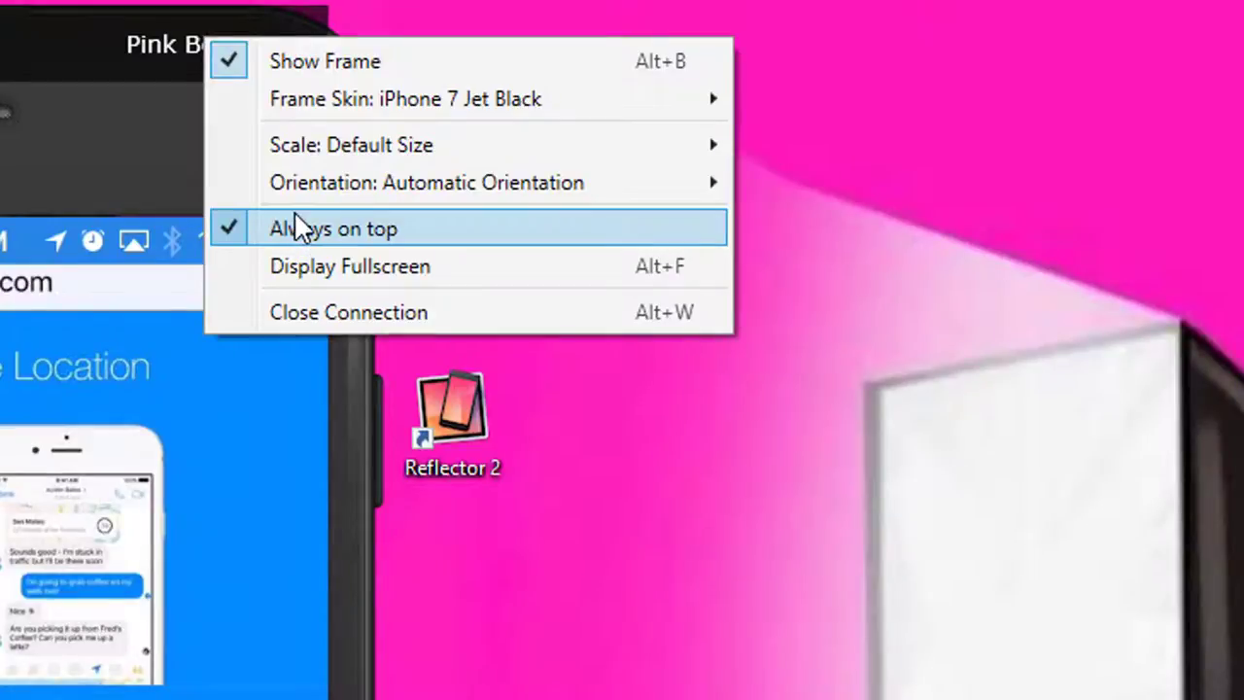
mouse_move(301, 190)
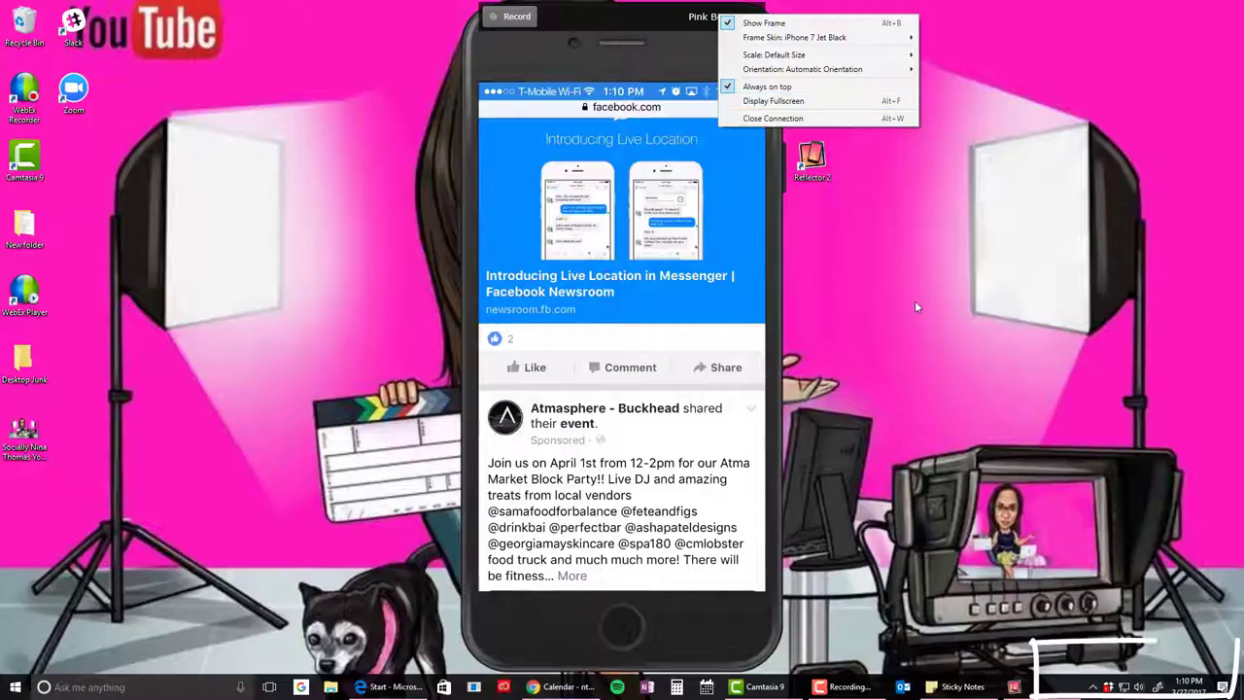
click(915, 307)
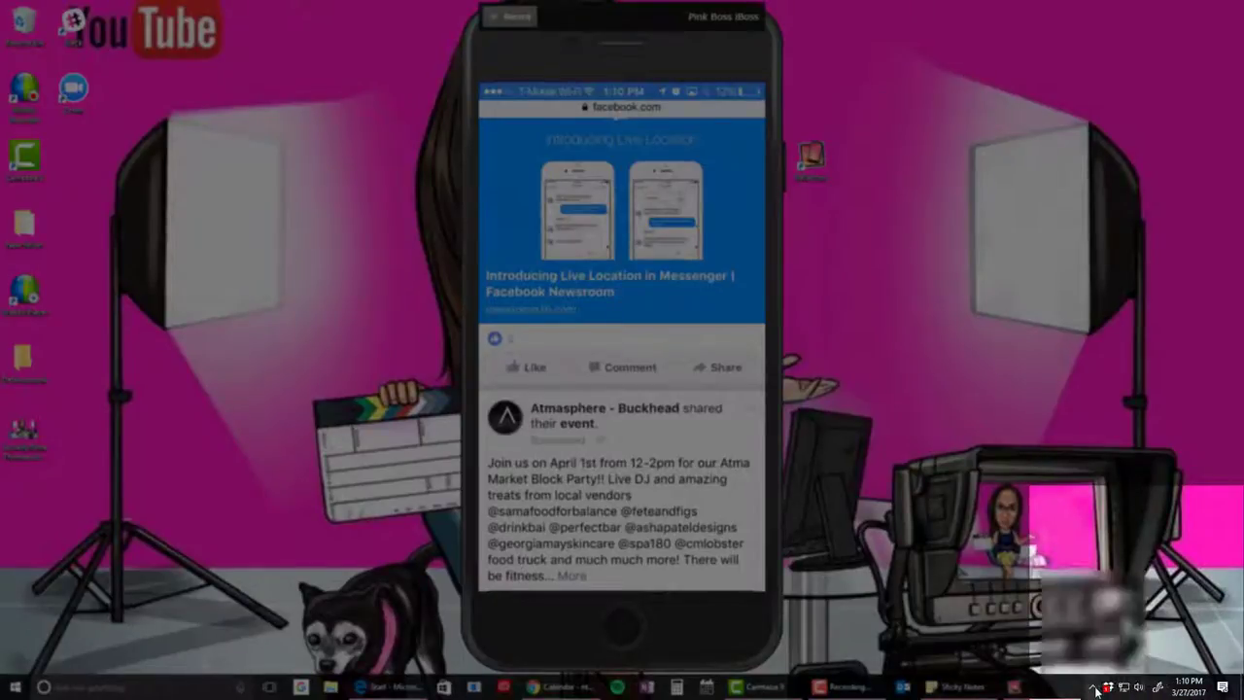
Open the Reflector 2 preferences from its hidden system tray app and display the connection settings.
click(1094, 687)
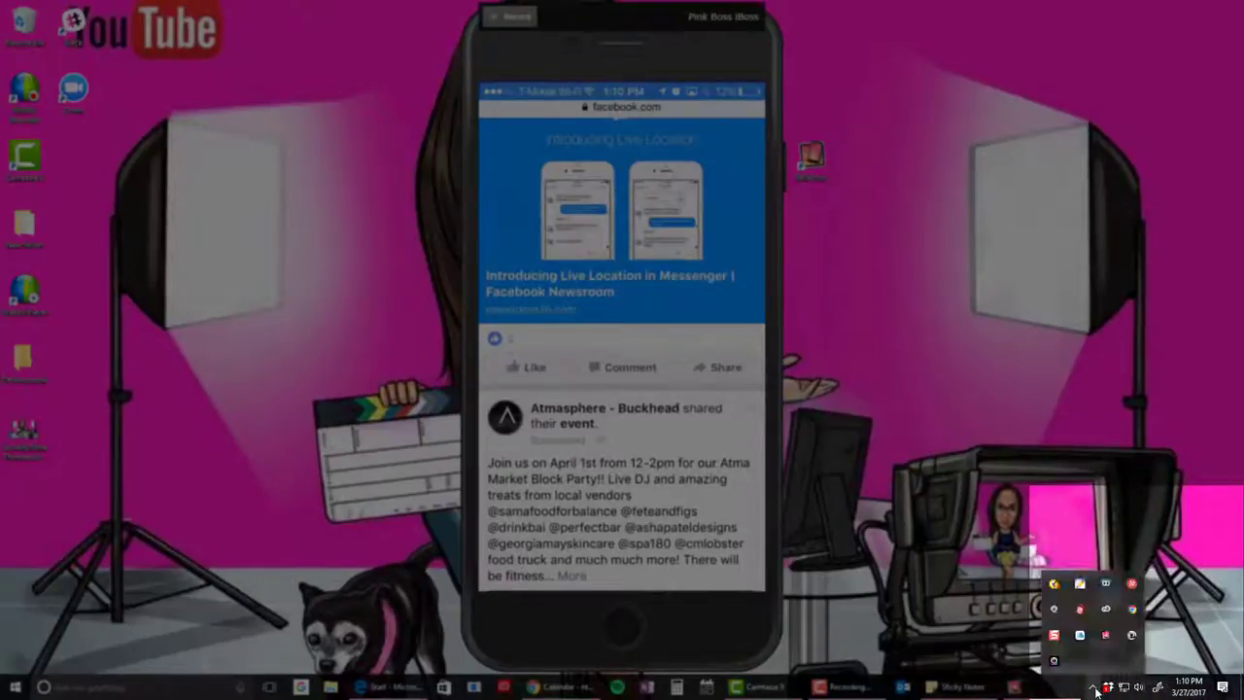
click(1104, 637)
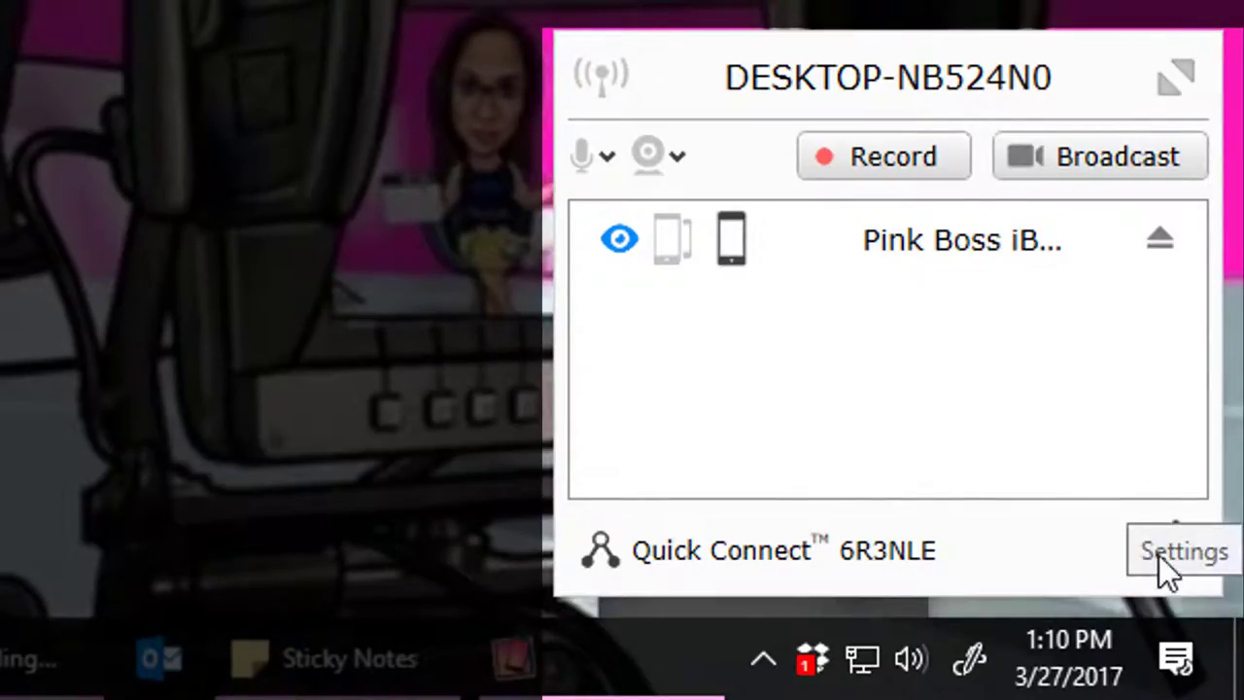
click(1169, 554)
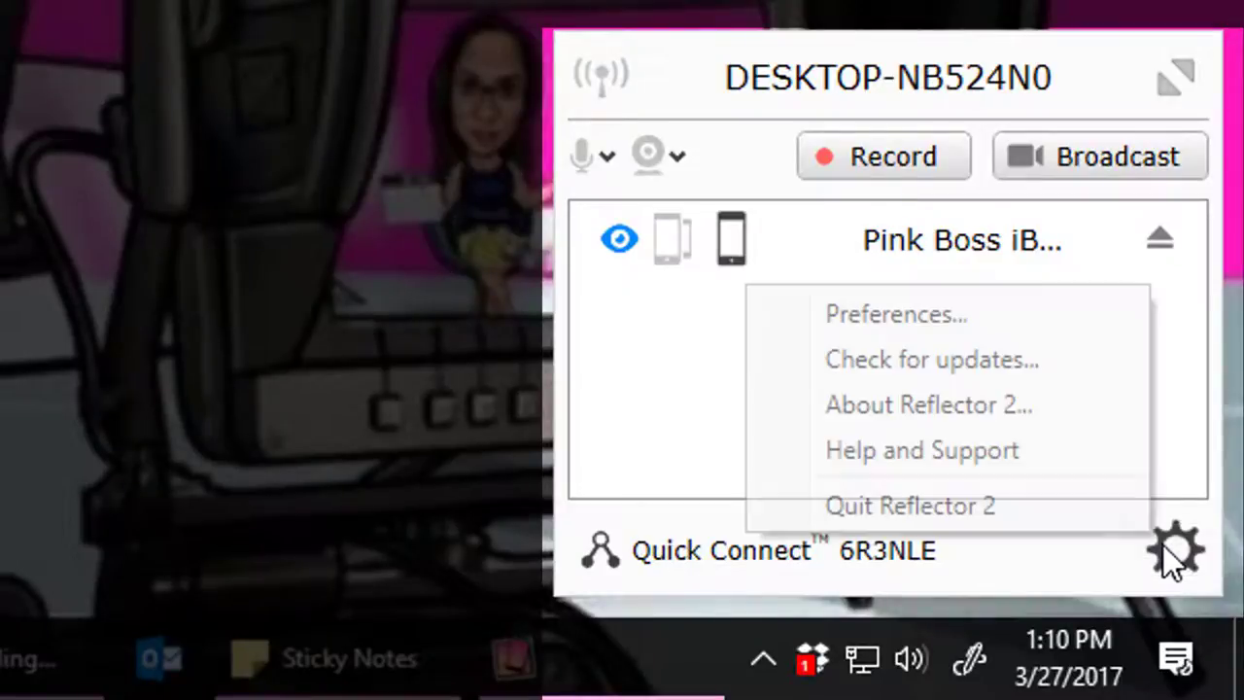
click(973, 326)
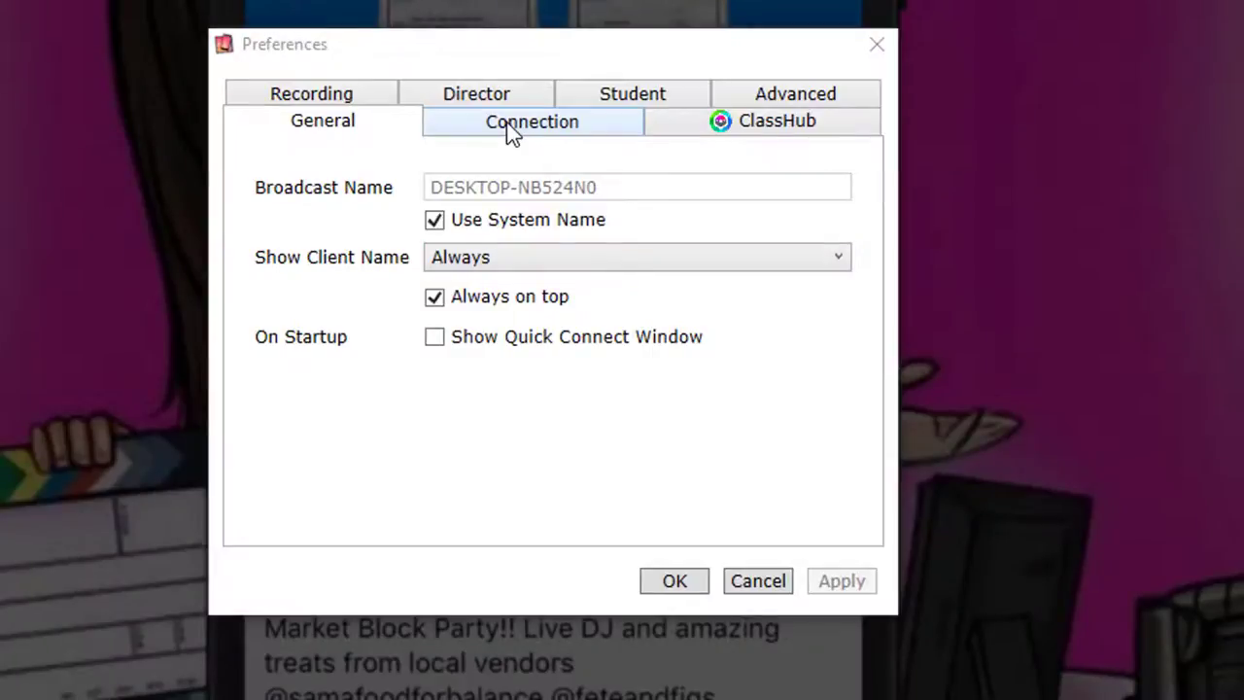
click(506, 122)
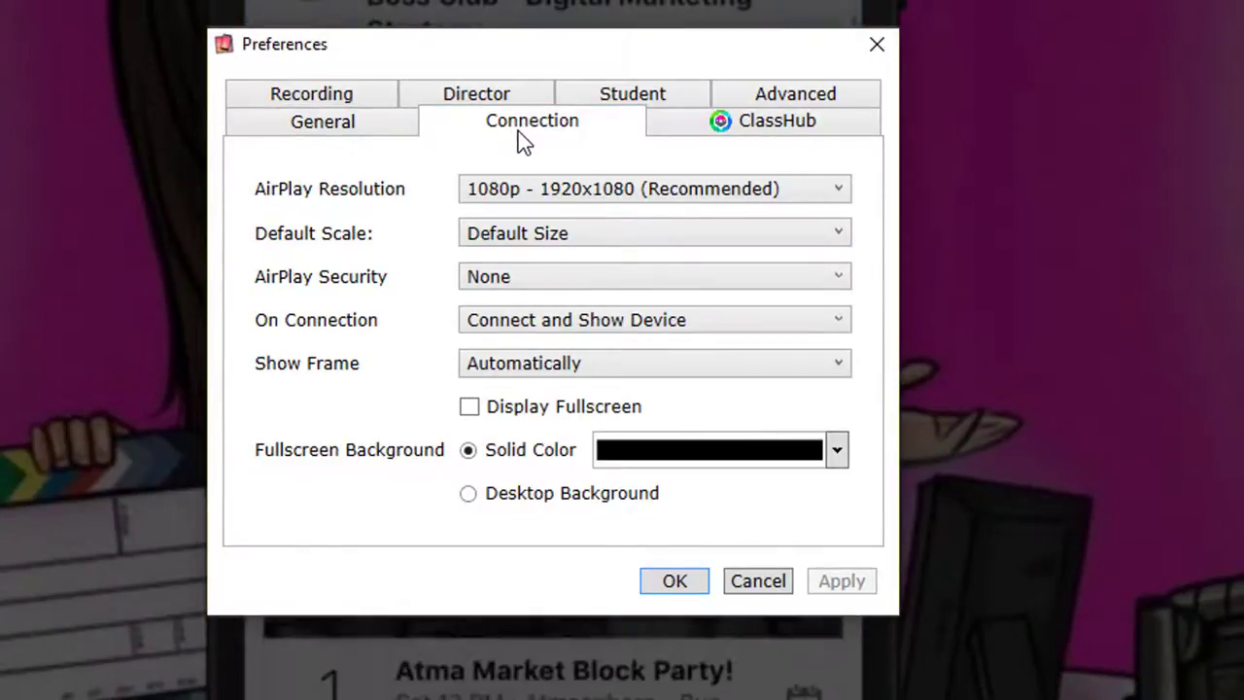
Examine the AirPlay resolution choices and the available solid colors for the fullscreen background, leaving both settings as they are.
click(576, 192)
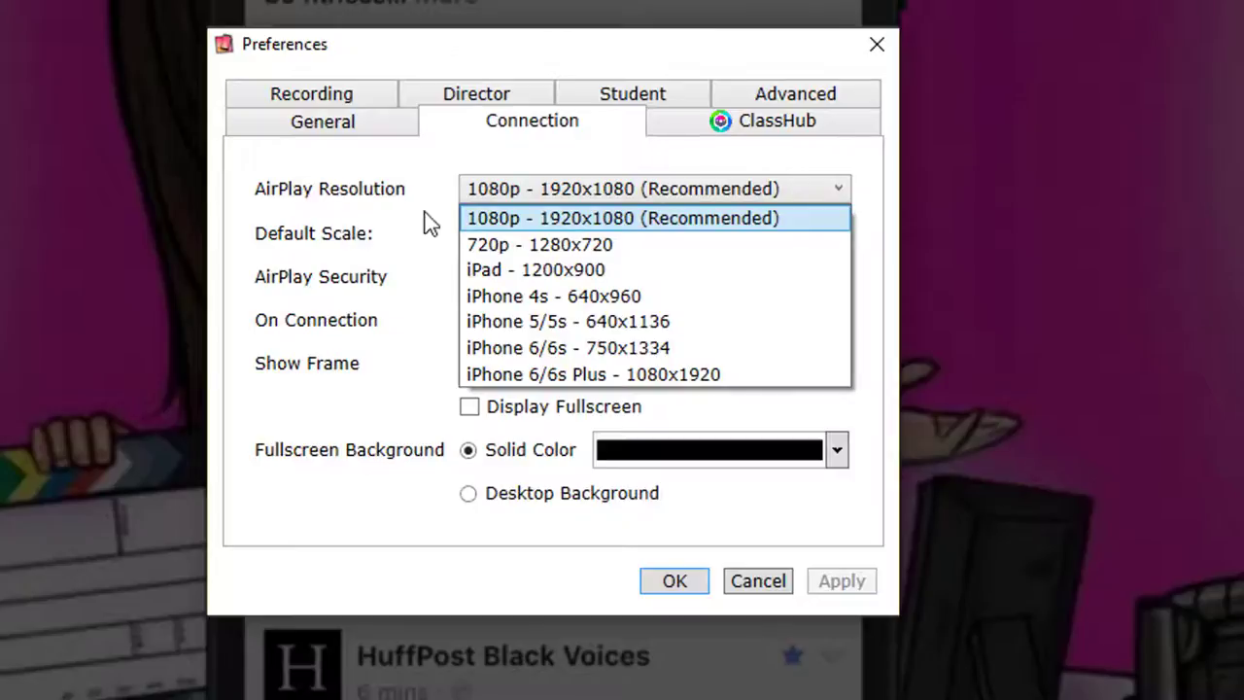
click(393, 217)
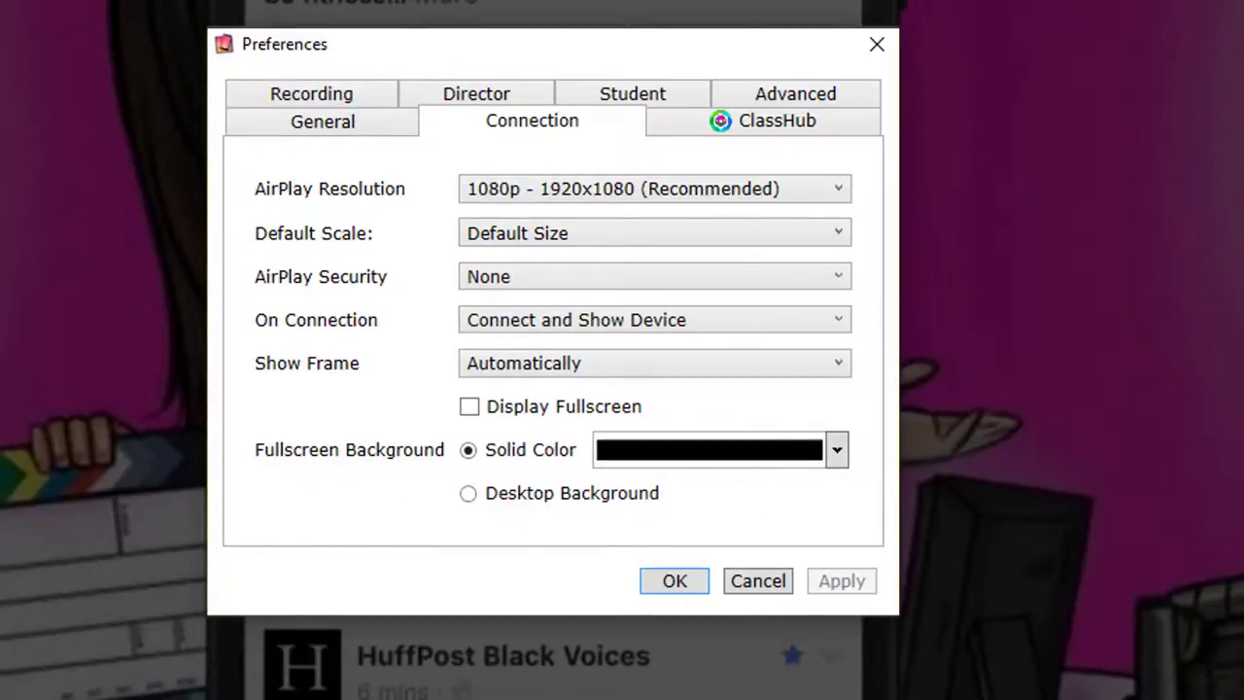
click(789, 453)
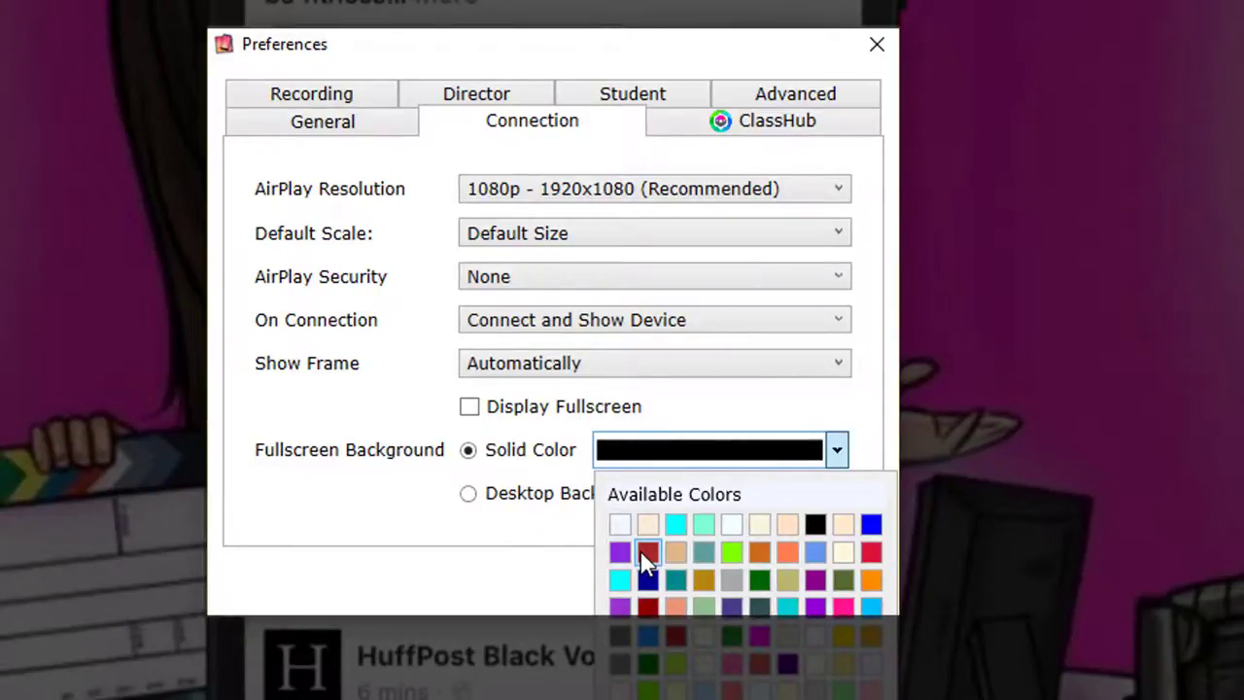
click(397, 478)
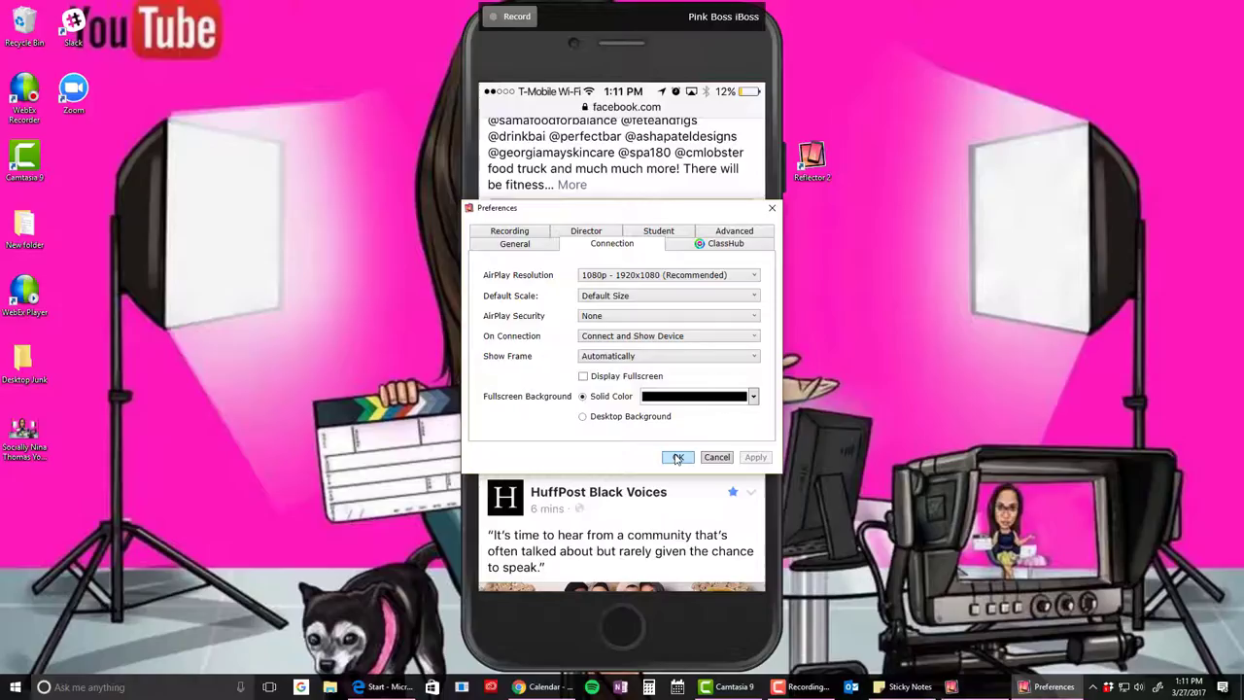
Confirm and close the preferences, and make a screen recording of the mirrored phone, stopping it at about 1 min 54 s.
click(674, 580)
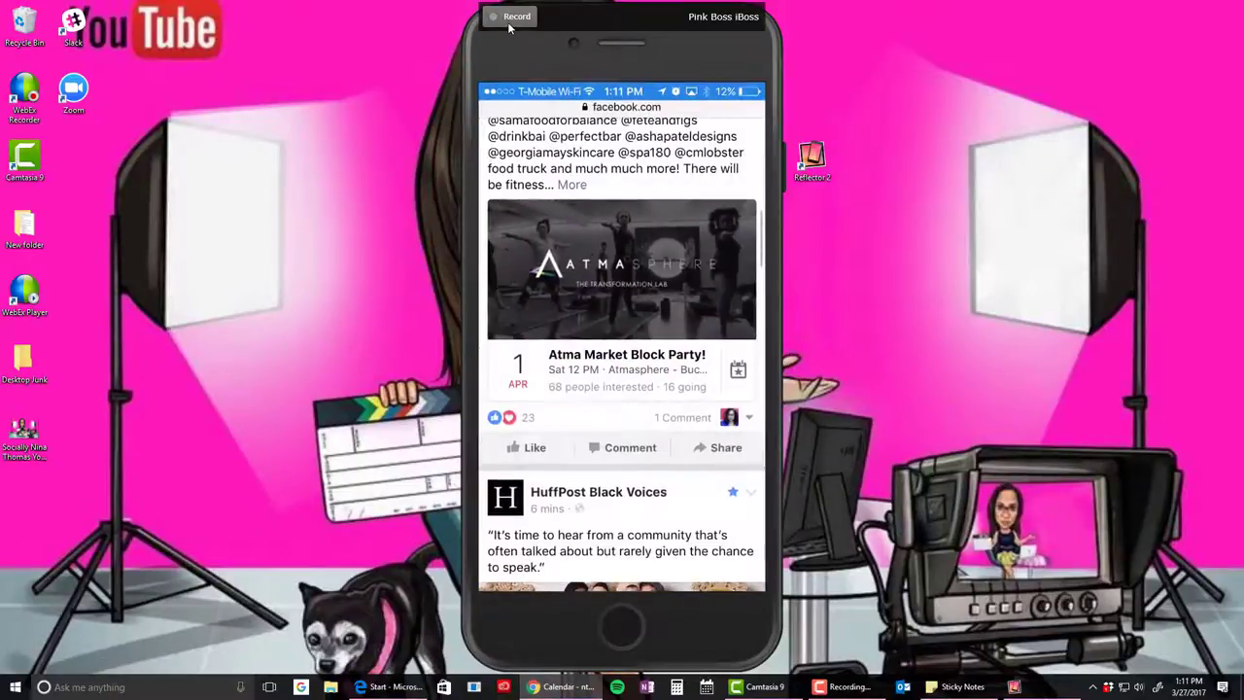
click(508, 24)
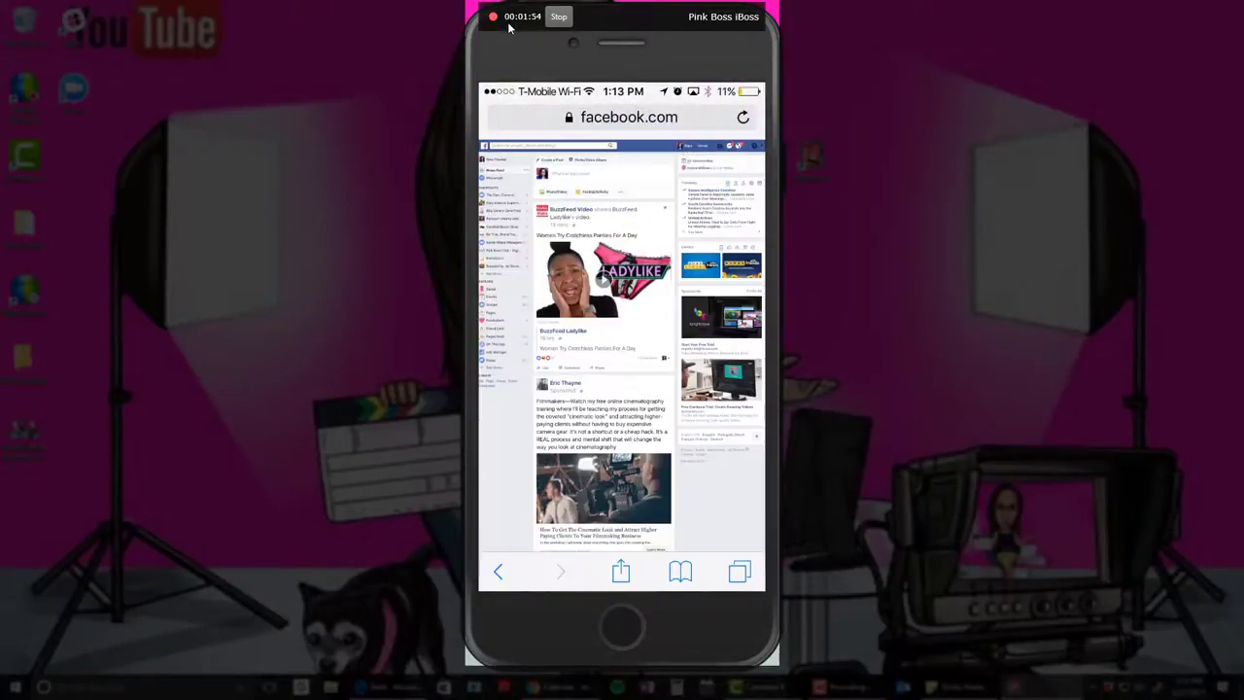
click(559, 16)
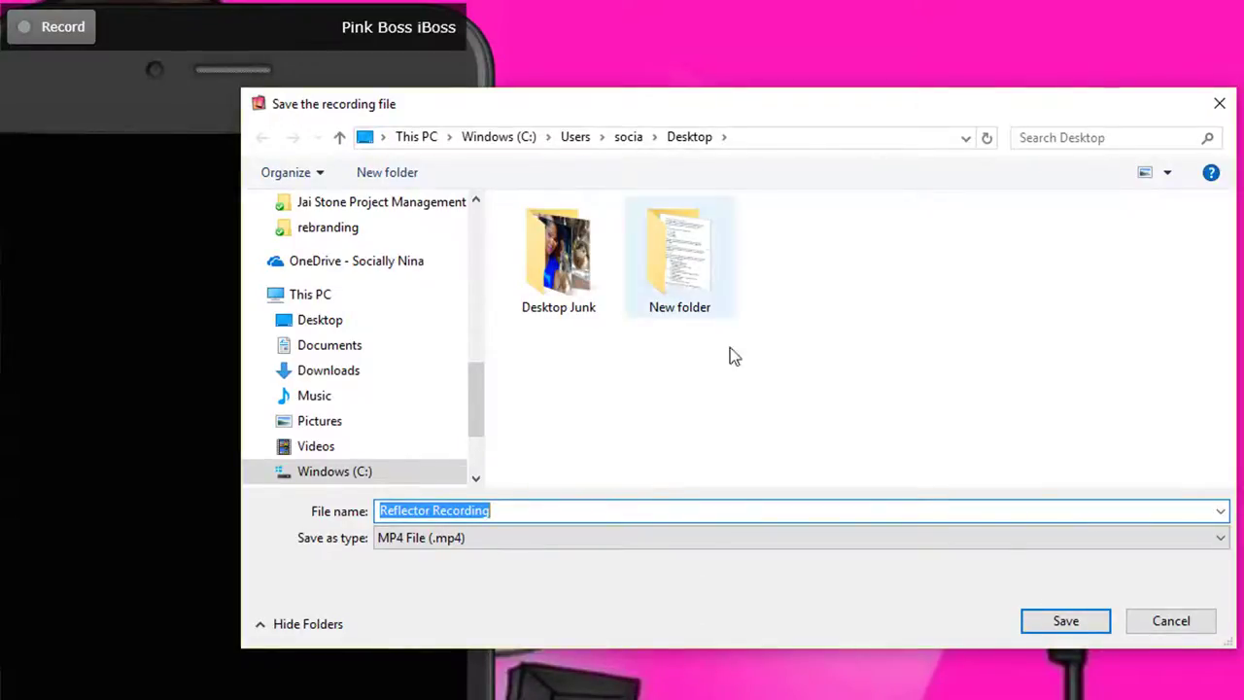
Save the recording in the Videos folder as an MP4 file named FB Desktop Site.
click(400, 445)
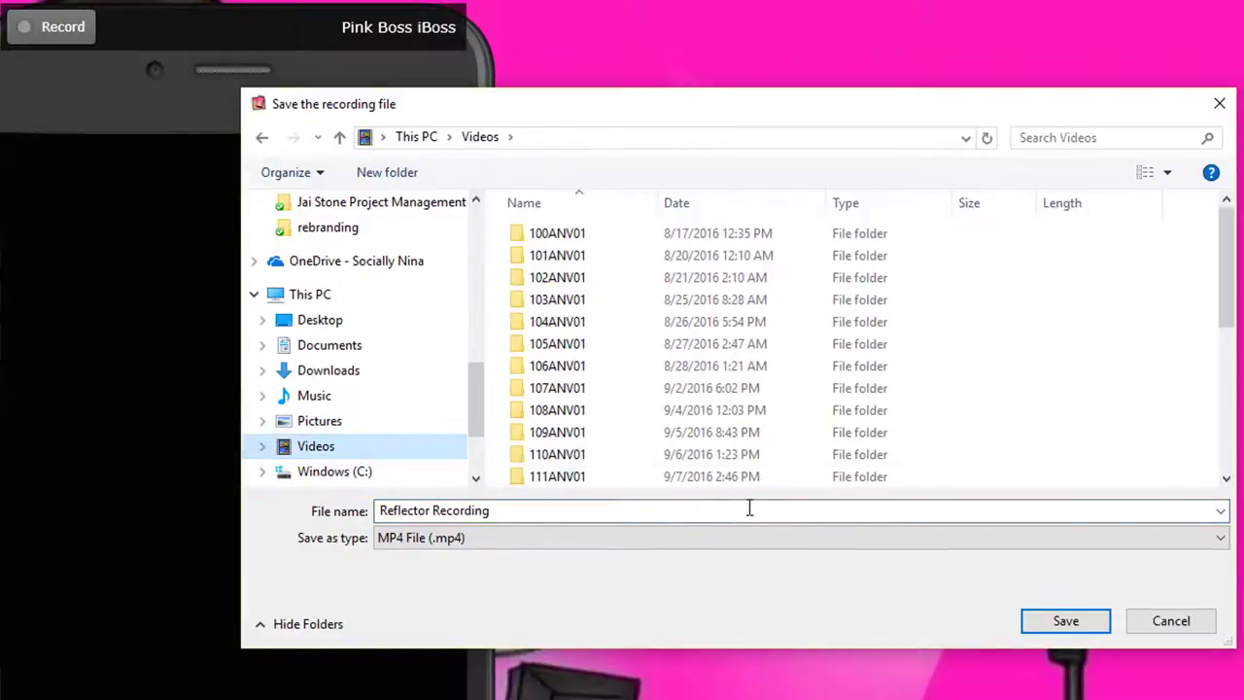
click(517, 518)
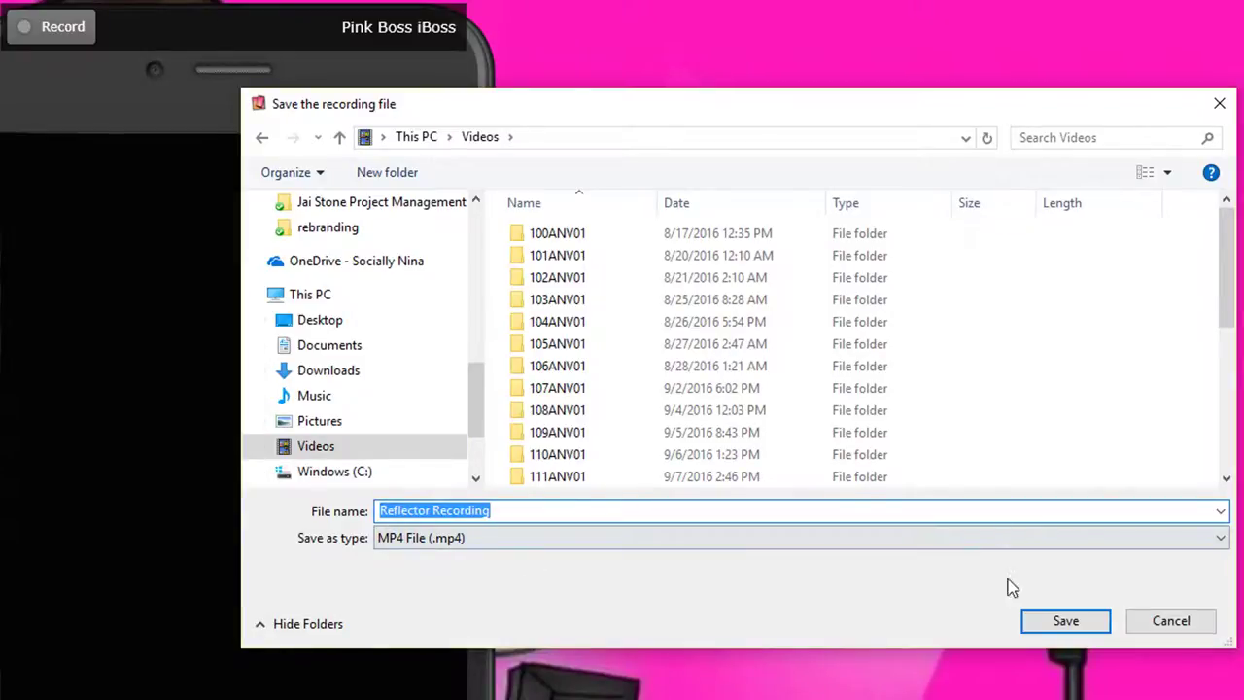
text(FB)
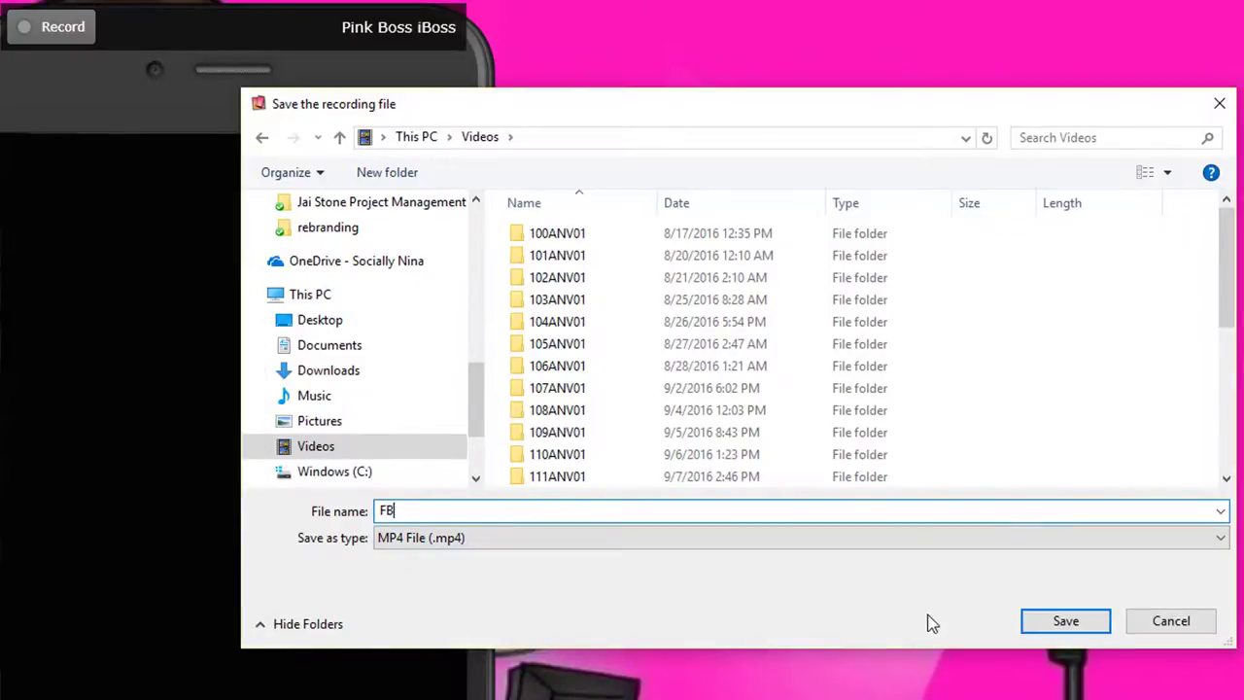
text( Desktop Site)
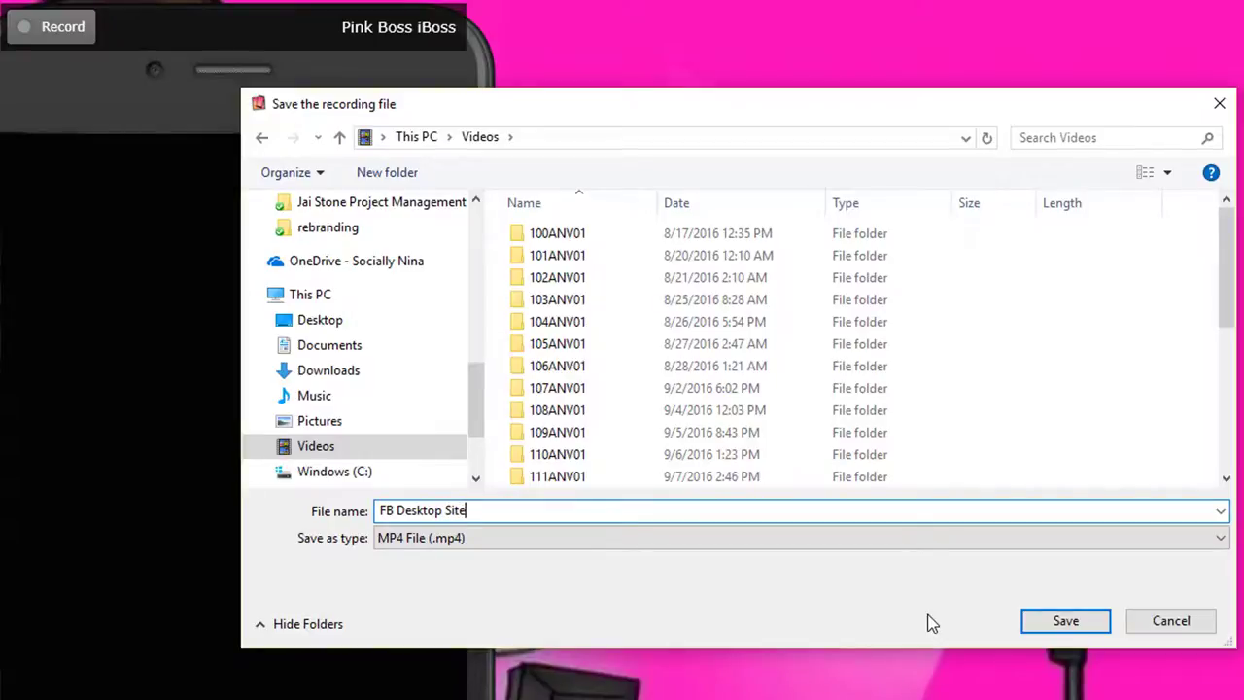
click(1066, 622)
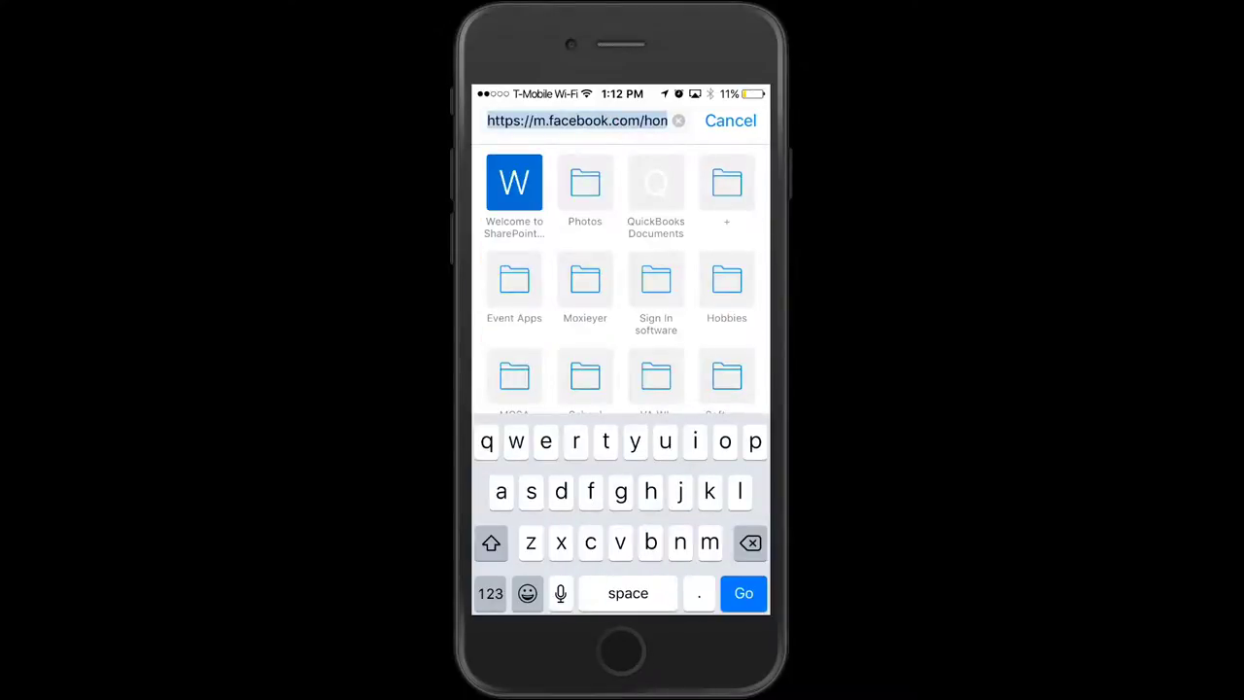
Add facebook.com/home.php to the phone's home screen as FB Desktop Site and search the phone for fb.
text(facebook.com/home.php)
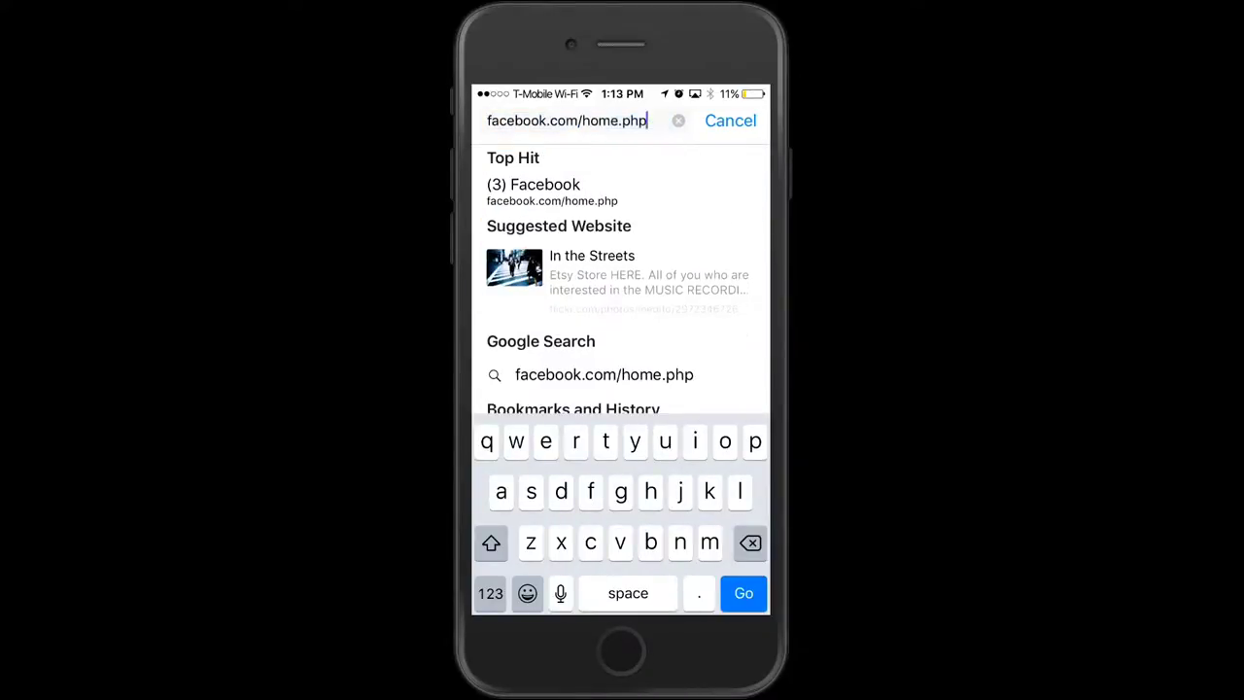
key(Return)
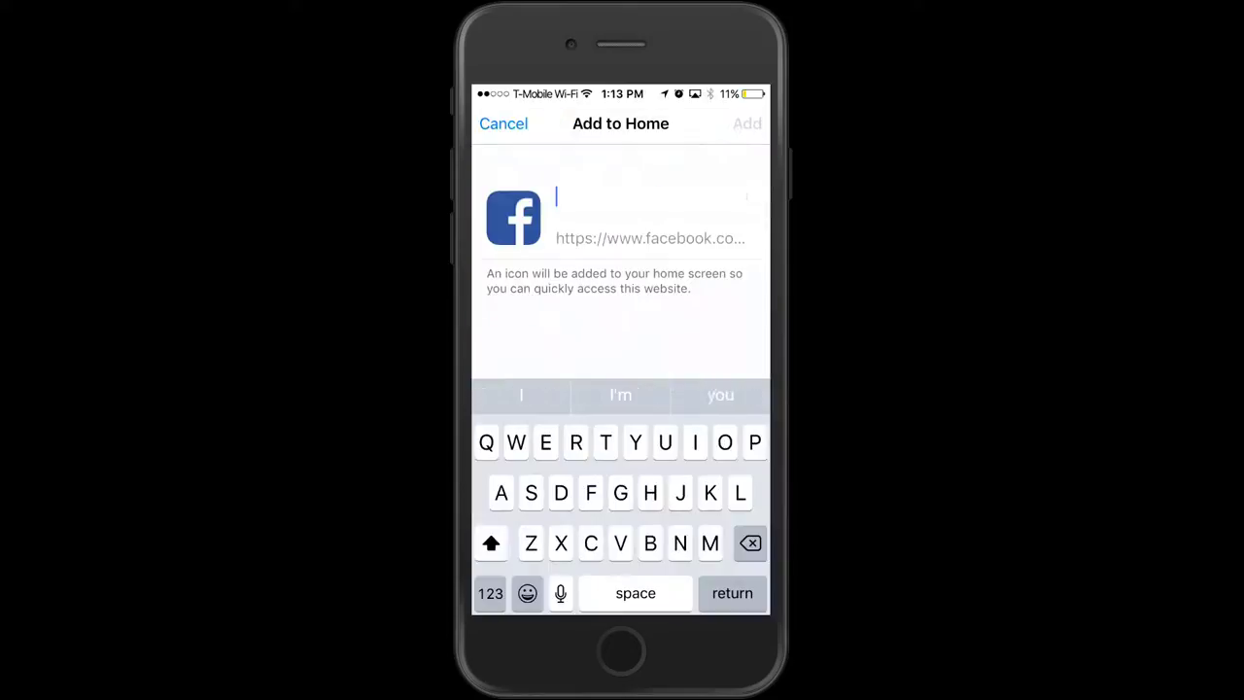
text(FB Desktop Site)
key(Return)
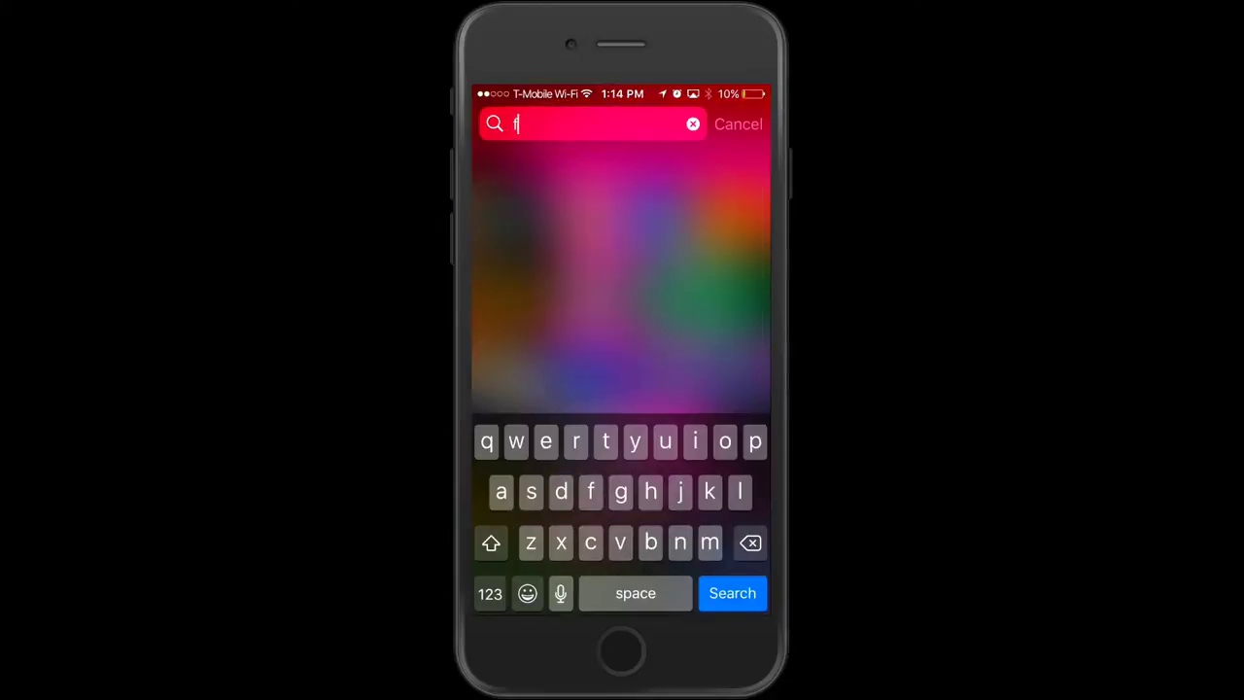
text(fb)
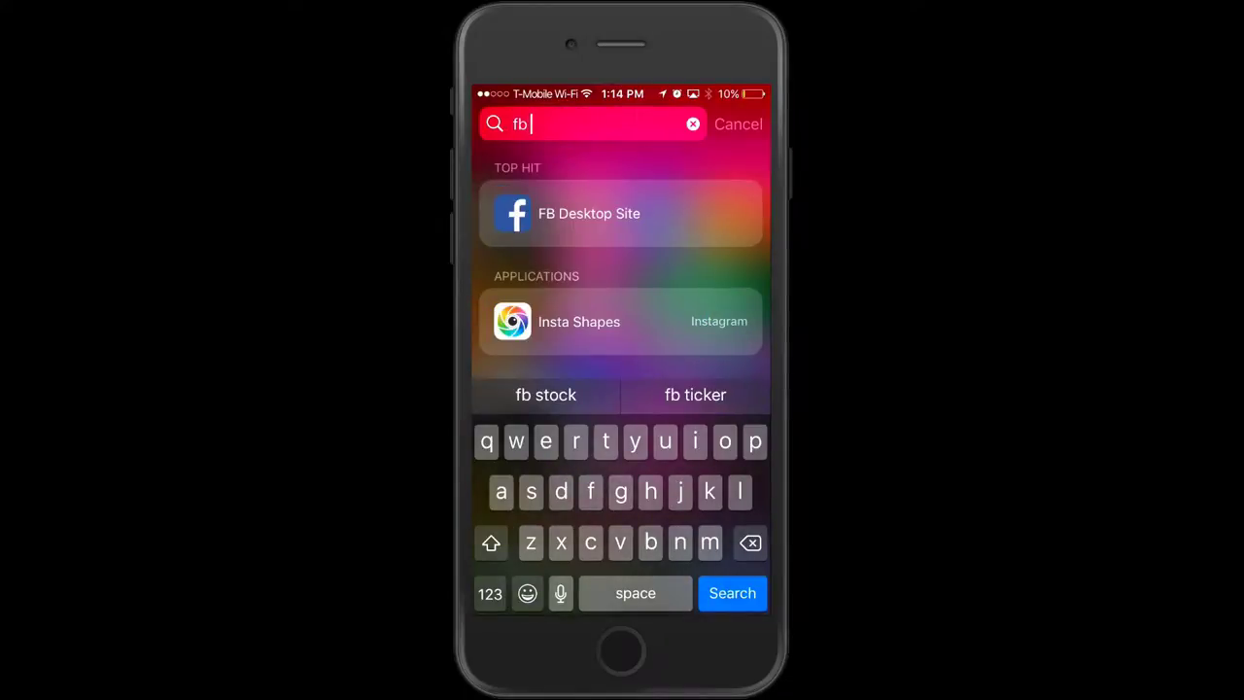